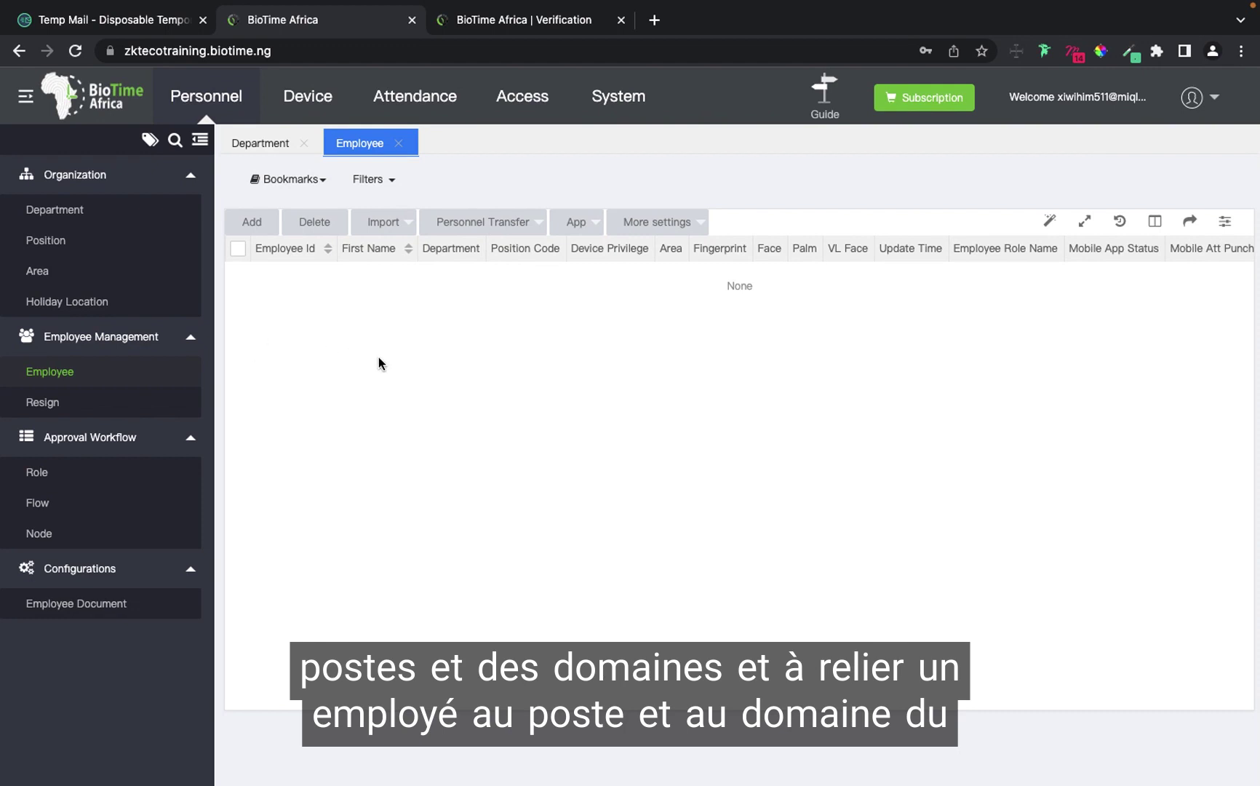
# Open the Department list showing the existing Department and finance entries.
pyautogui.click(81, 210)
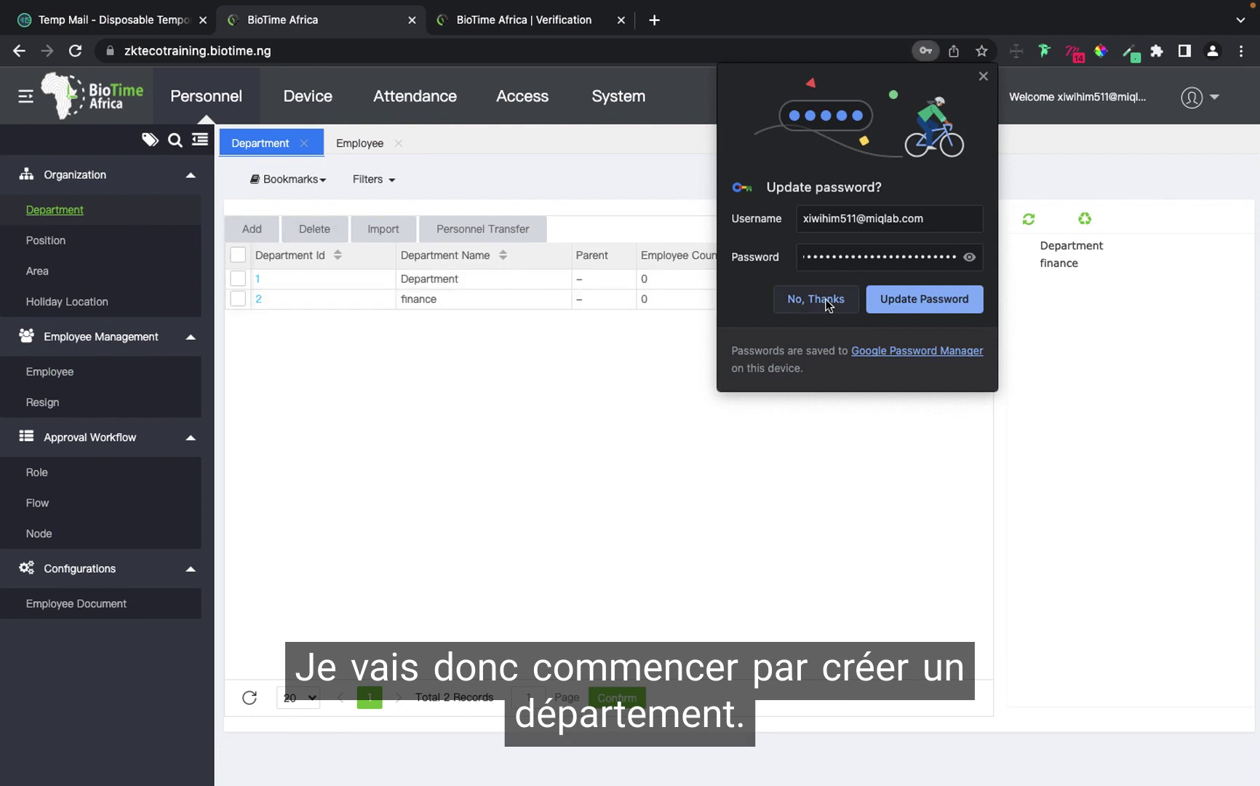
# Add a department named Technical (ID 3) with no parent department.
pyautogui.click(836, 299)
pyautogui.click(252, 228)
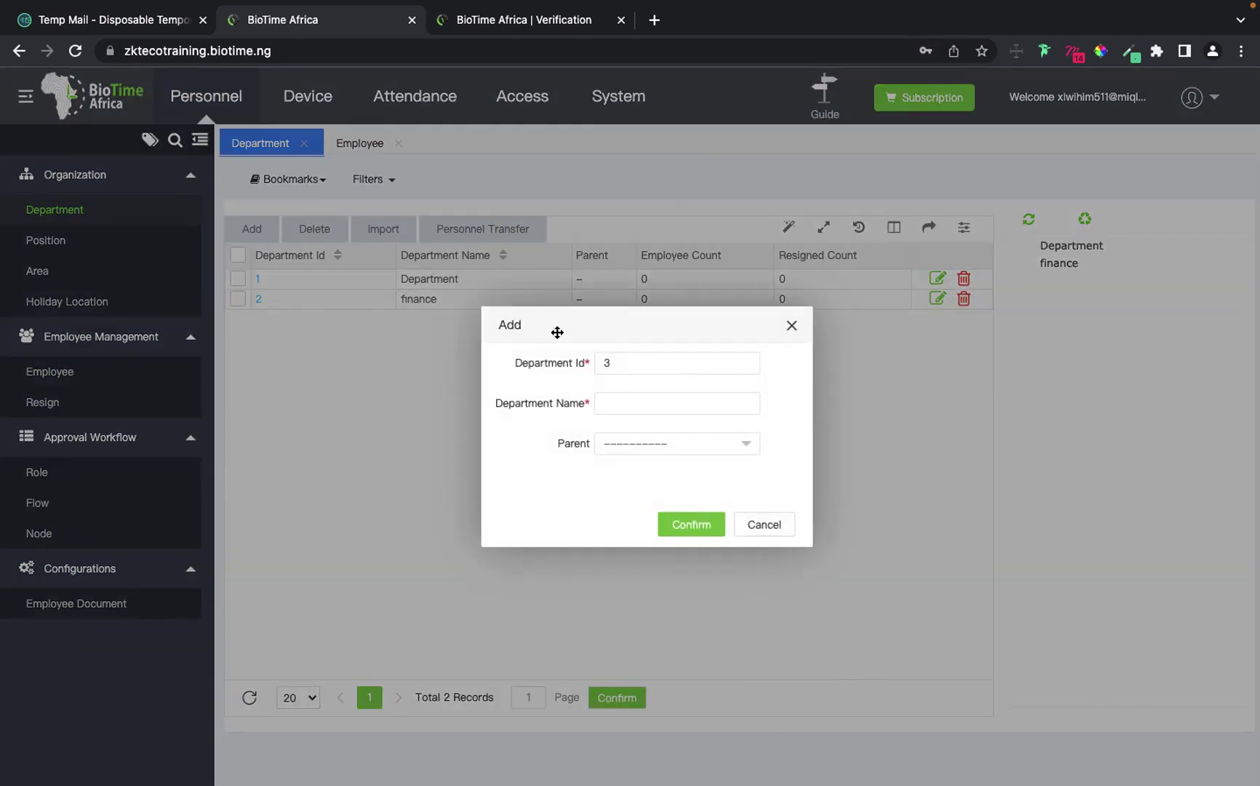
pyautogui.click(618, 402)
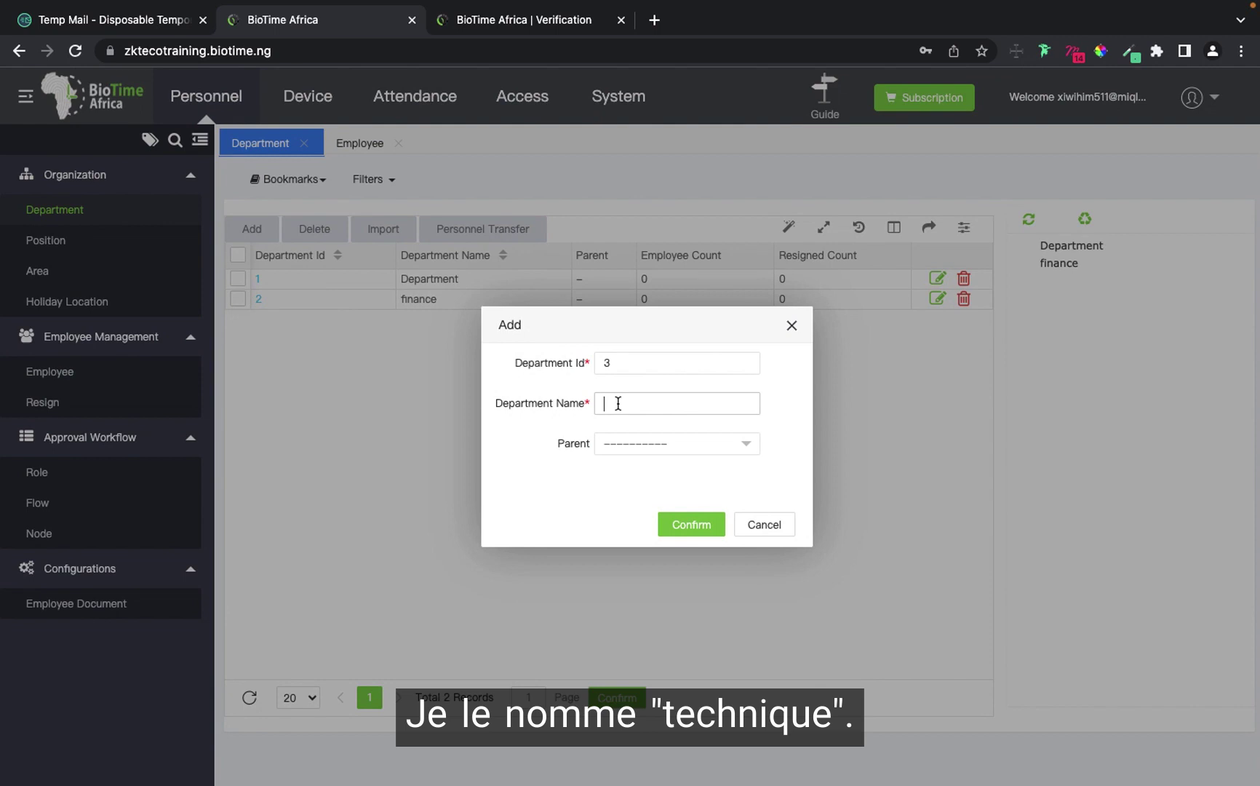
pyautogui.write('Technical')
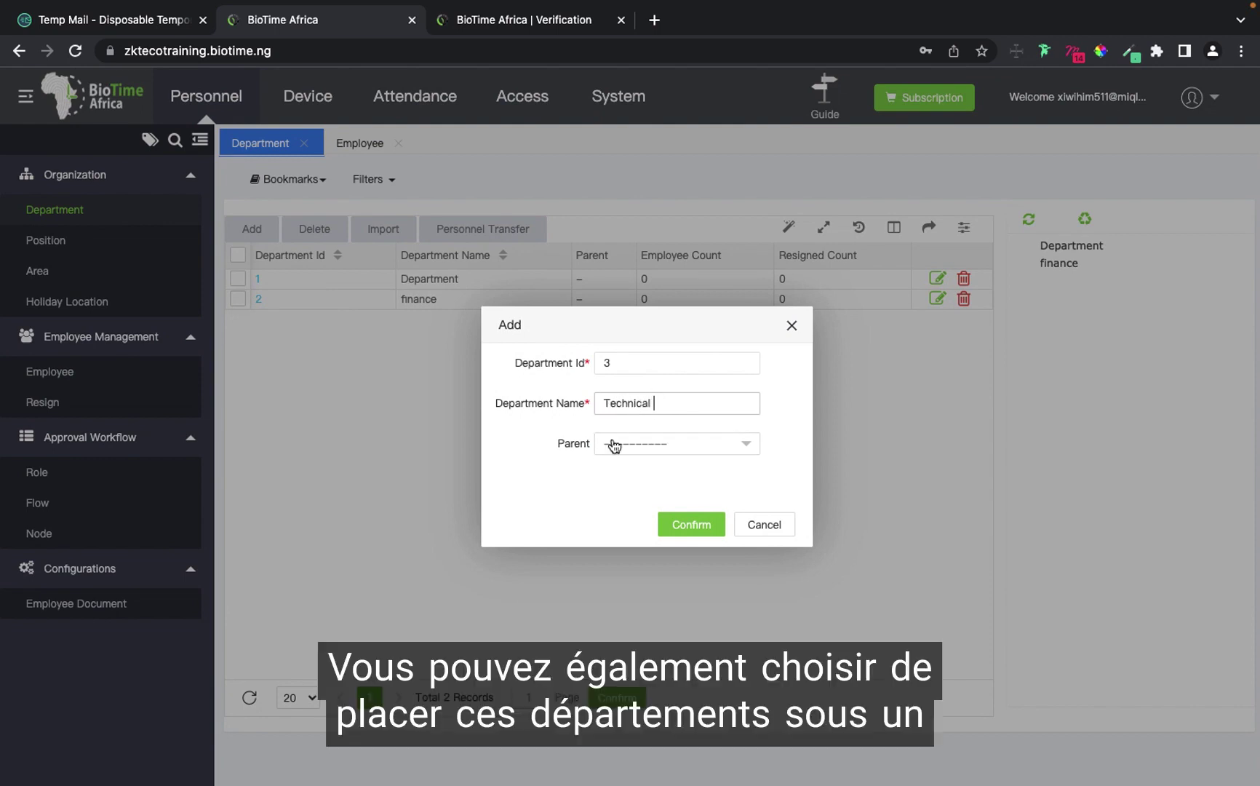
pyautogui.click(655, 451)
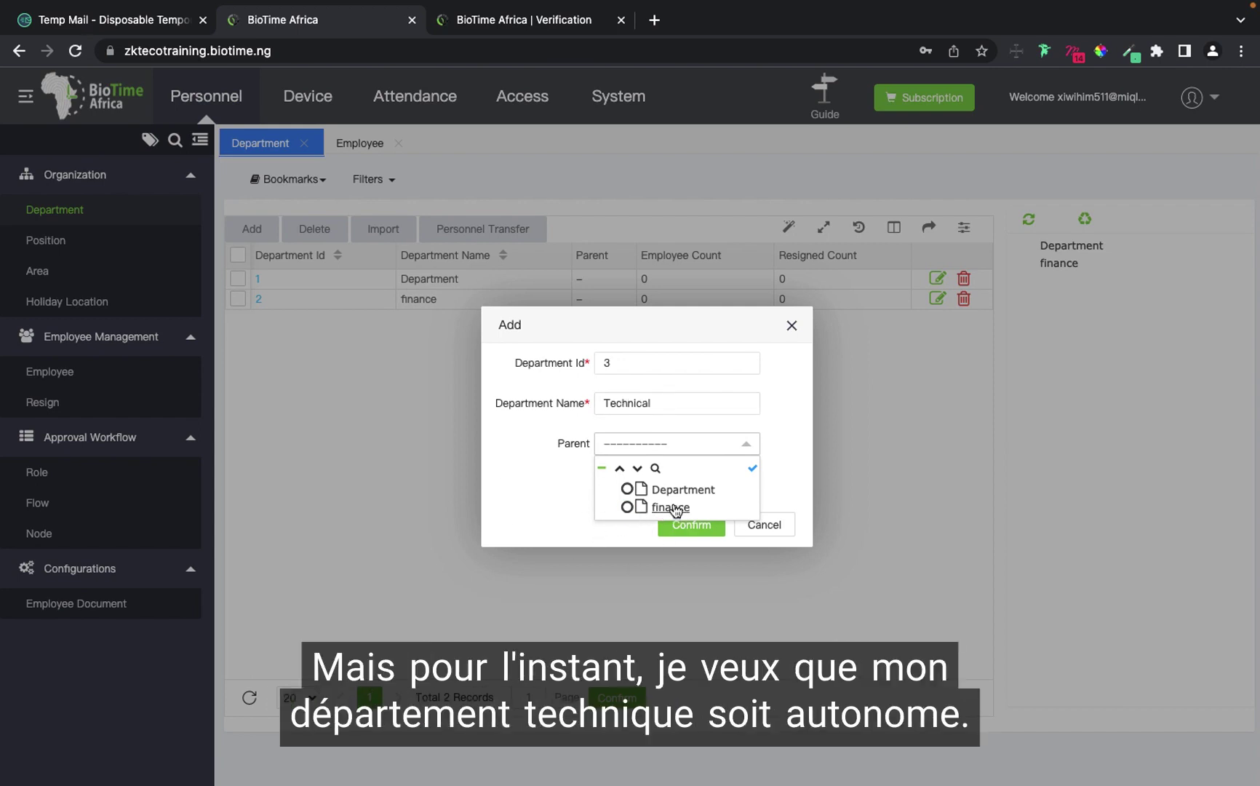
pyautogui.click(585, 397)
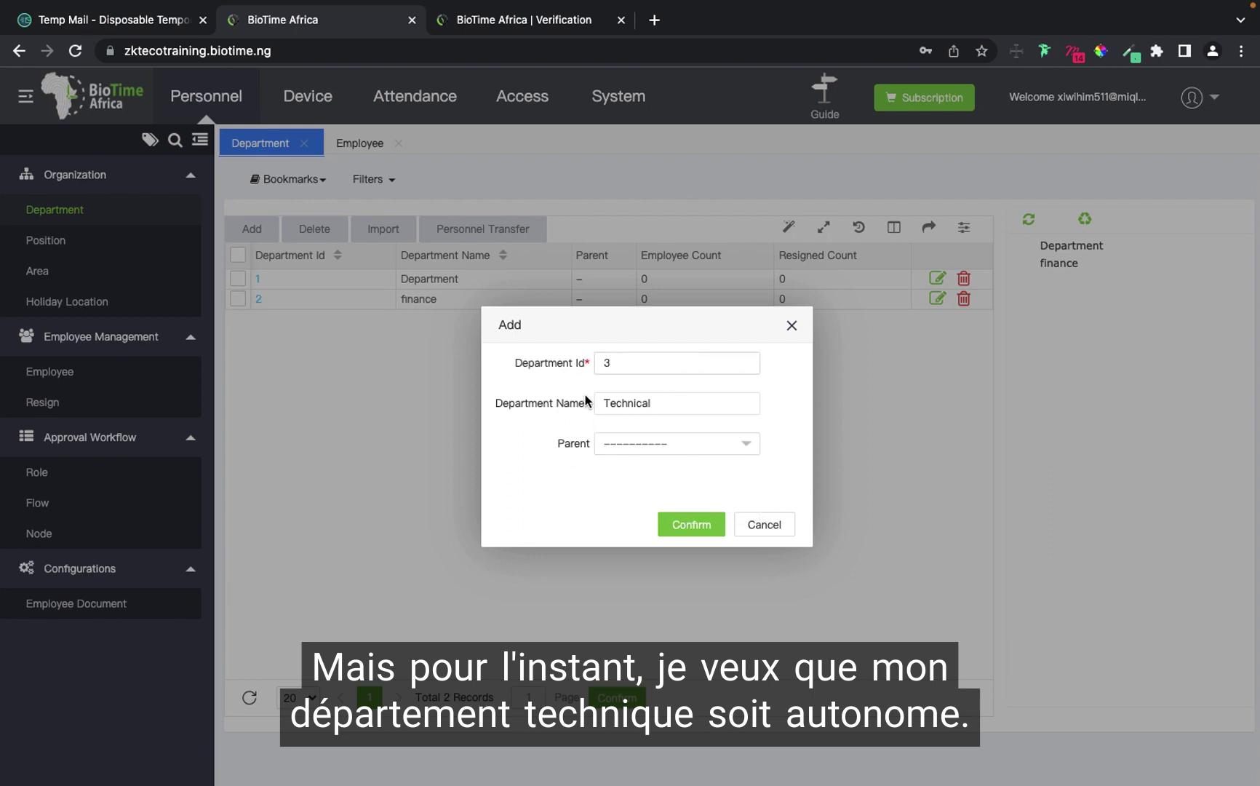
pyautogui.click(667, 524)
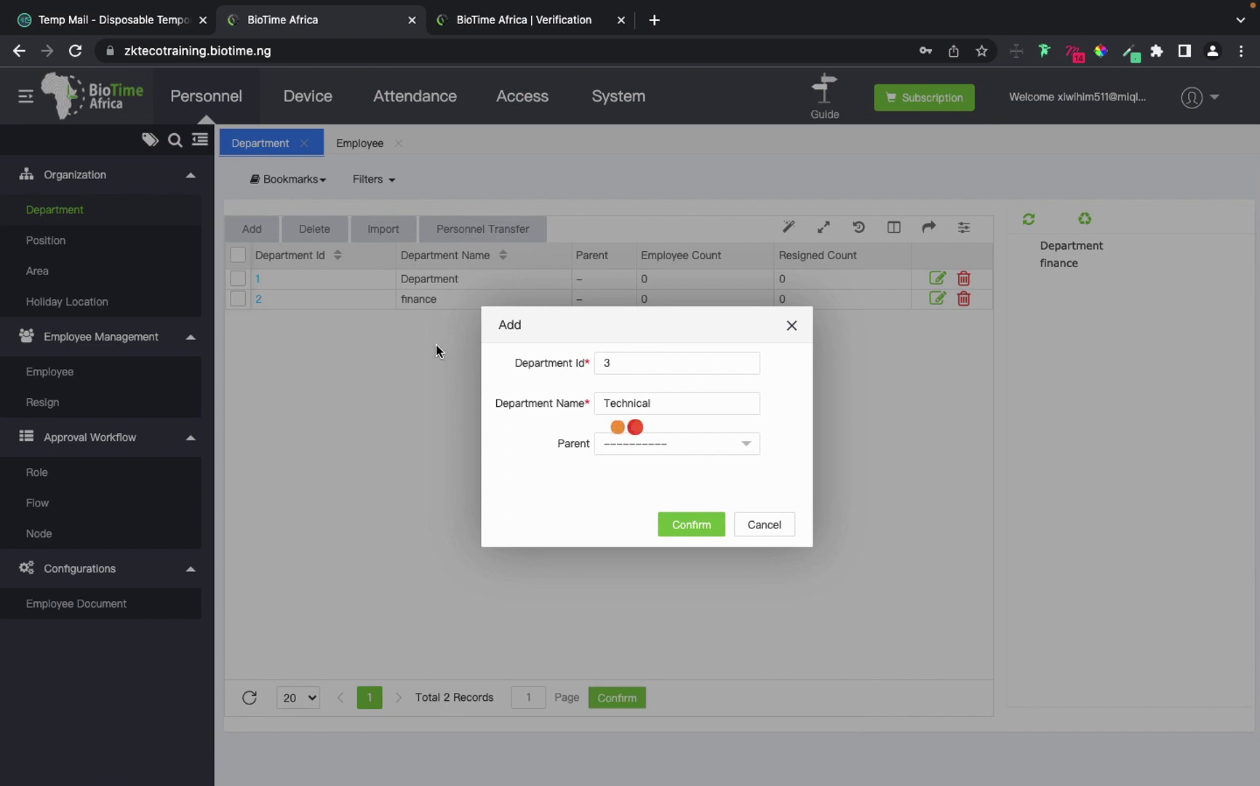
pyautogui.click(677, 518)
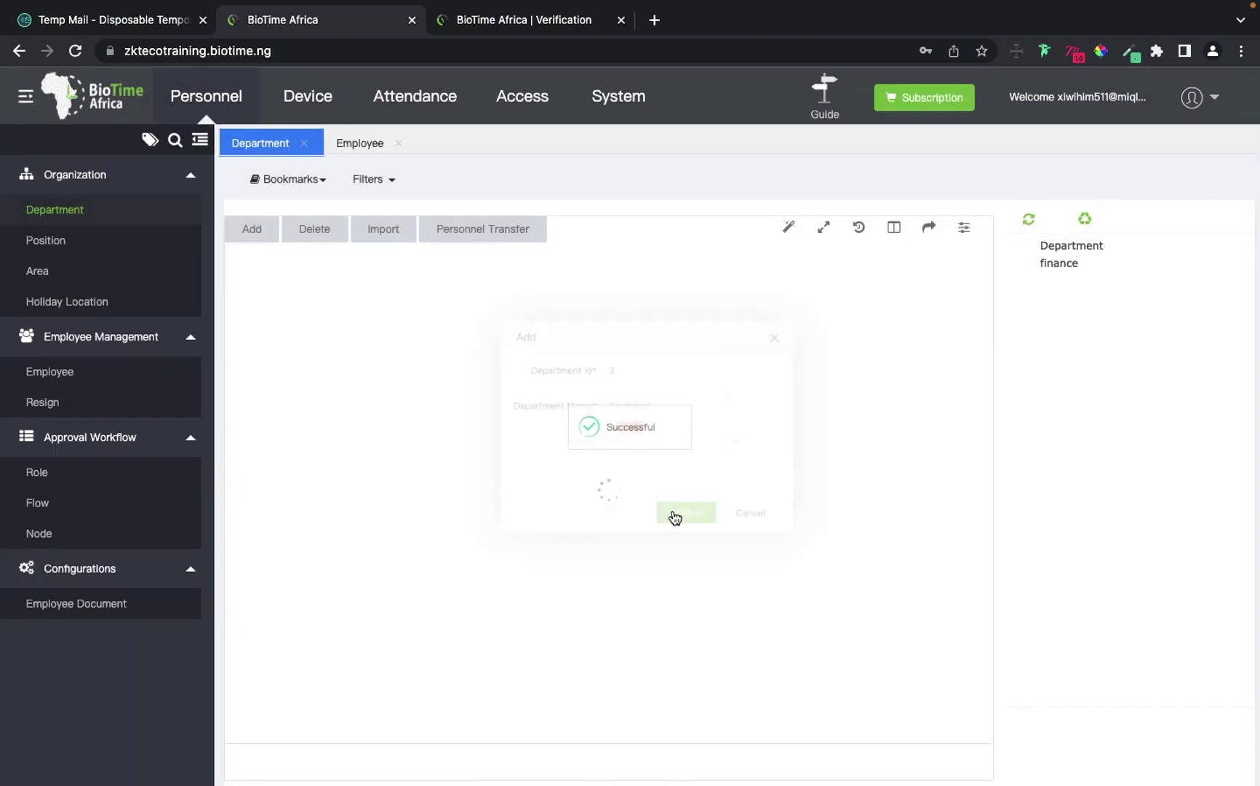
# Add an HOD position (code 2) with no parent position.
pyautogui.click(44, 241)
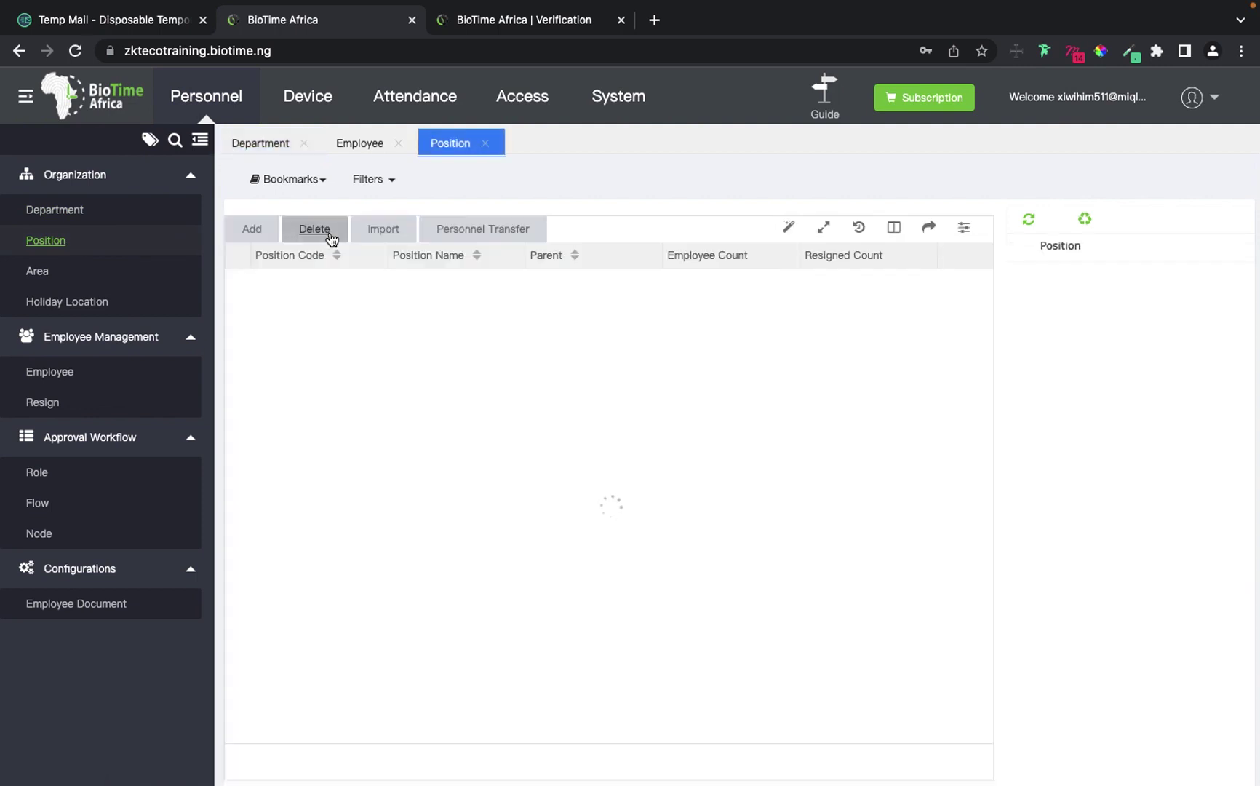
pyautogui.click(252, 229)
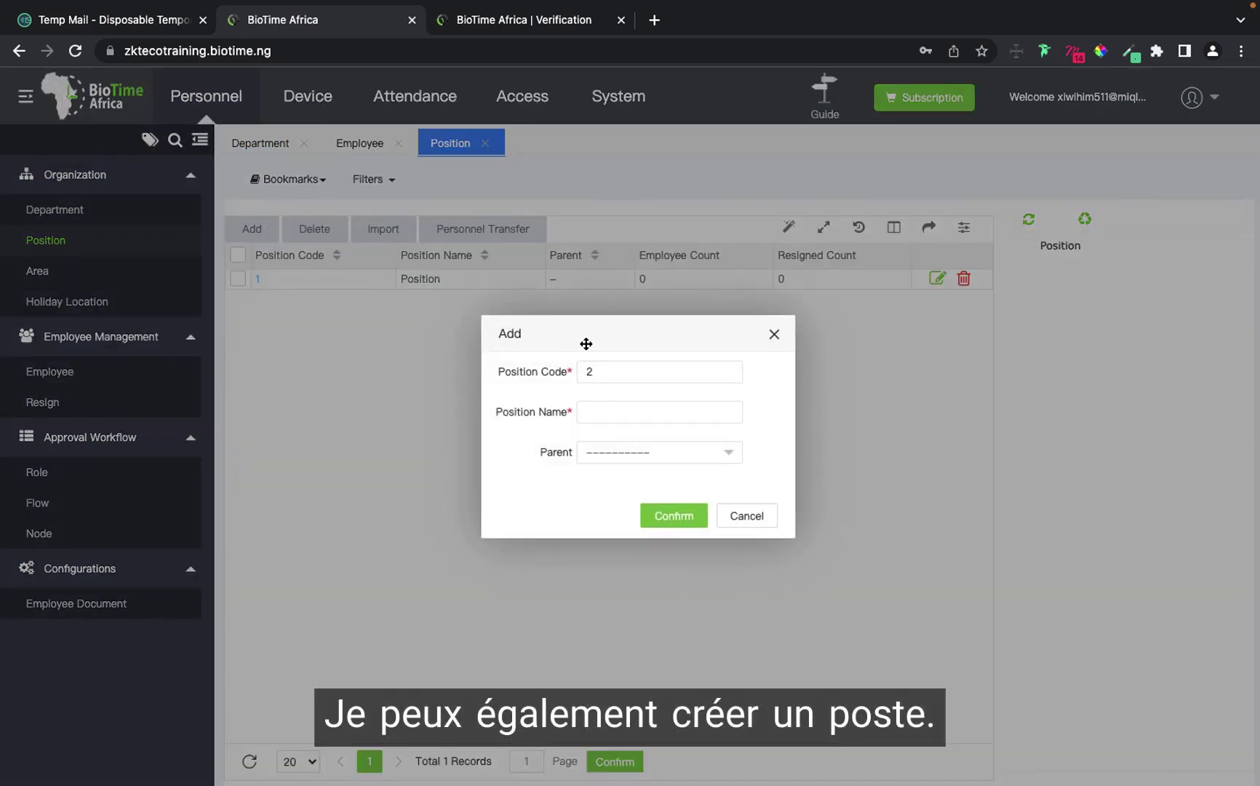
pyautogui.click(596, 418)
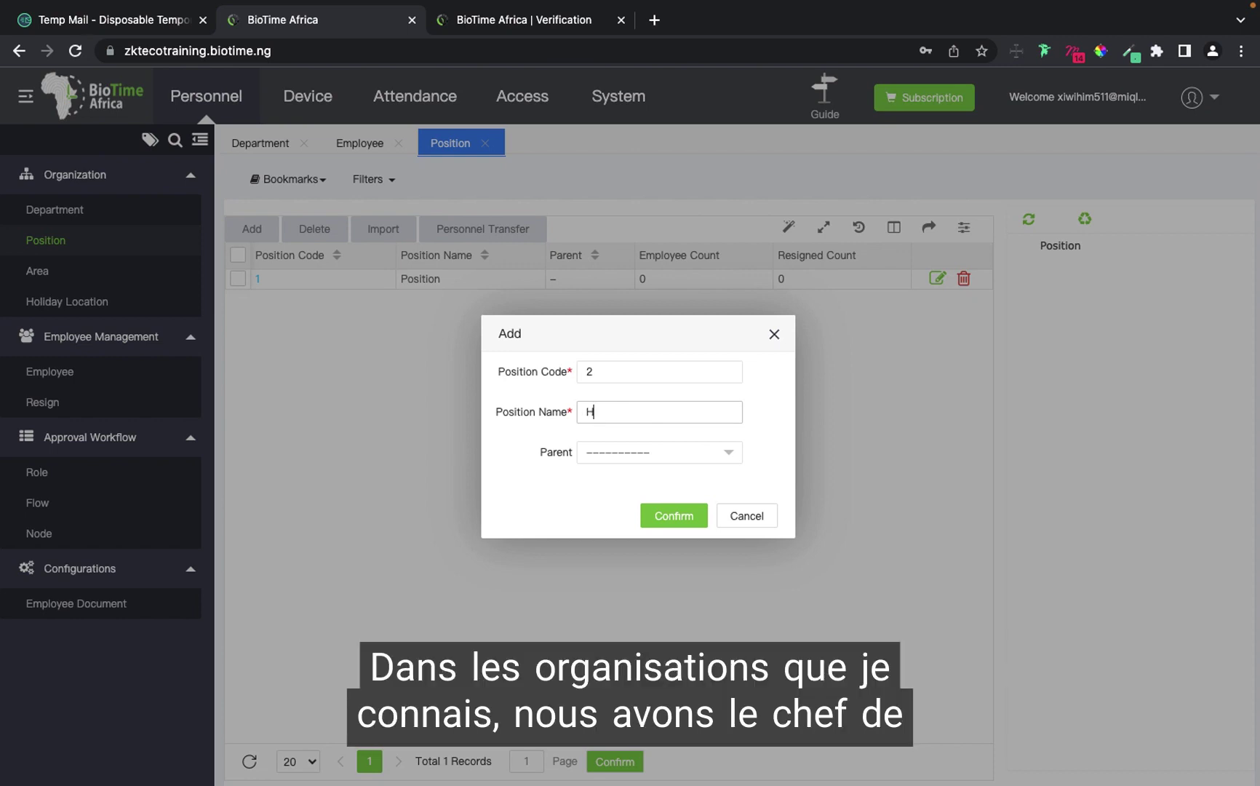
pyautogui.write('OD')
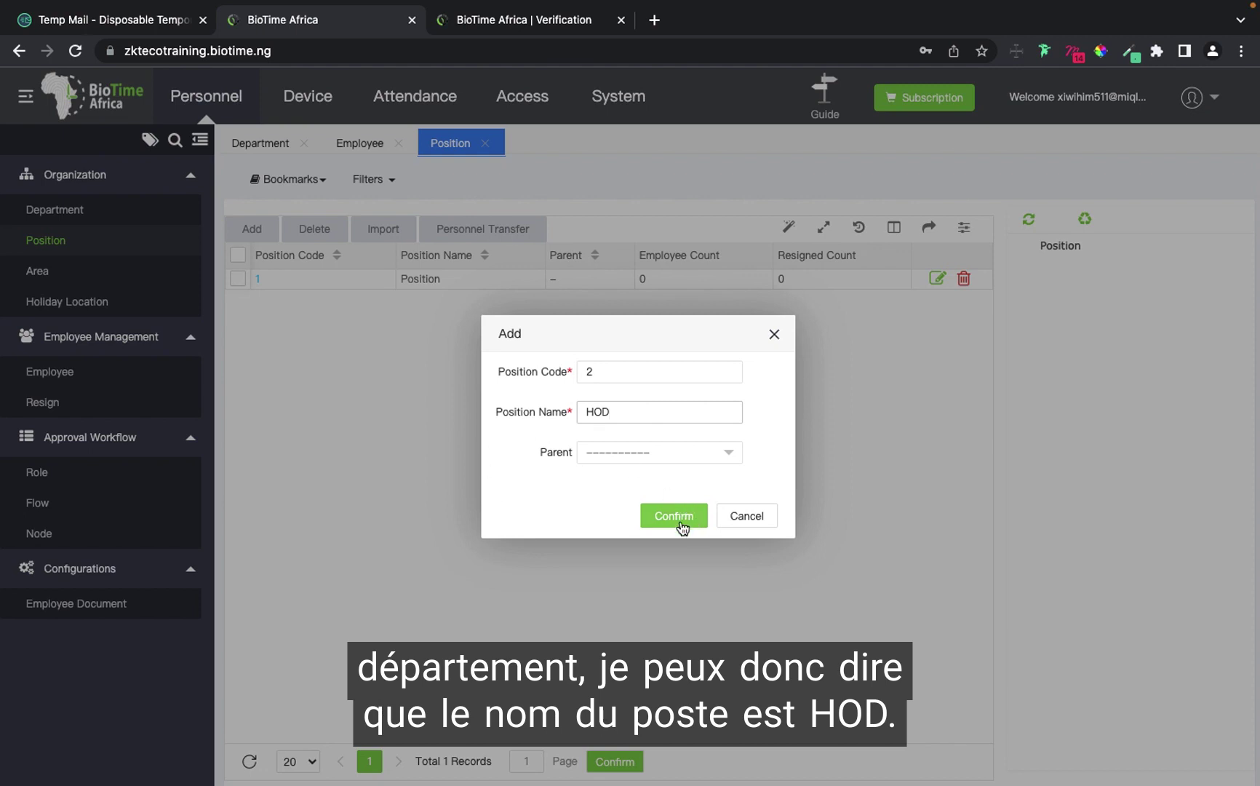
pyautogui.click(641, 457)
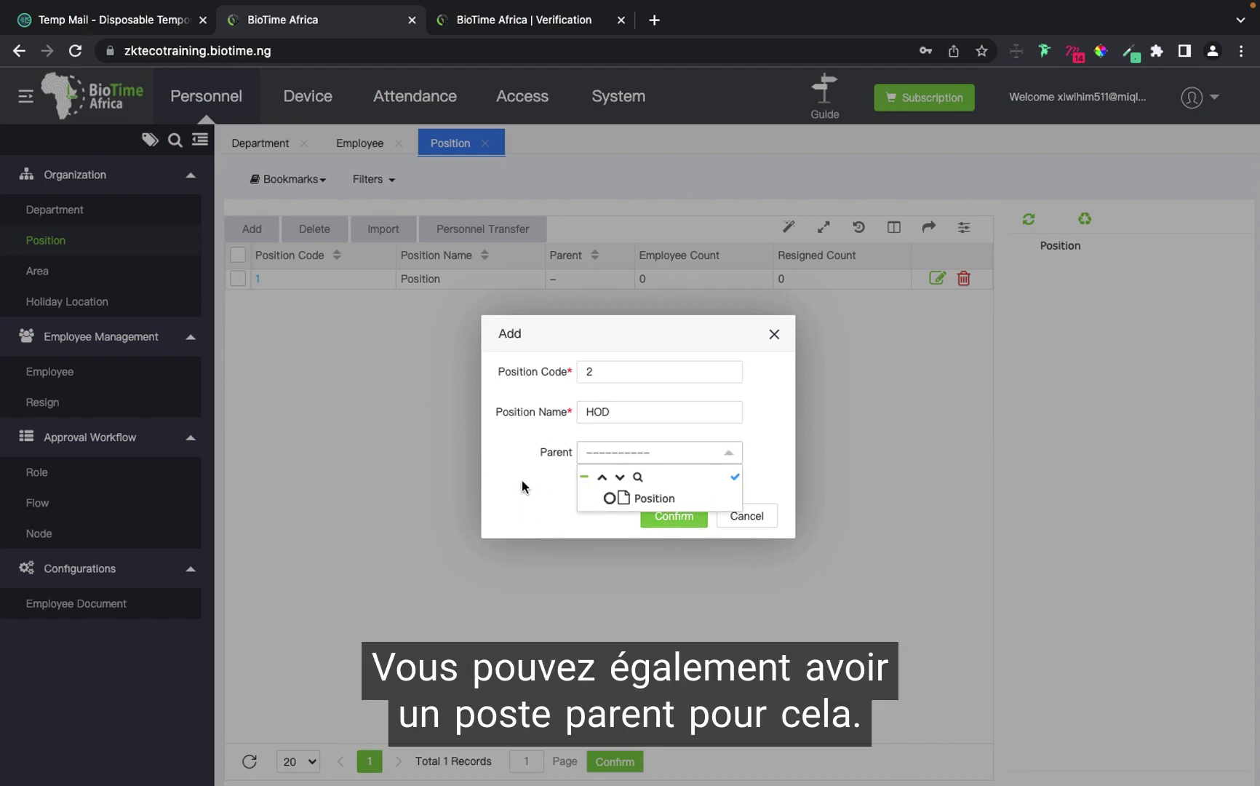
pyautogui.click(688, 462)
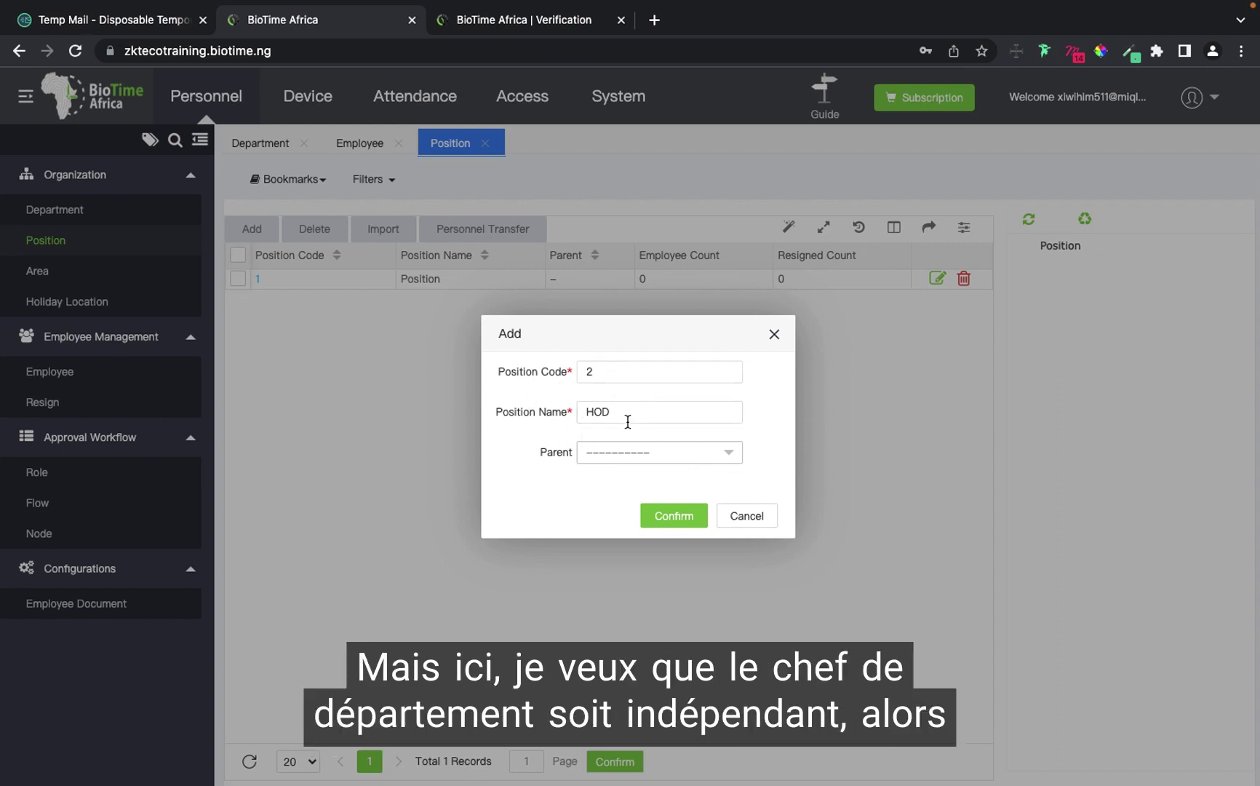
pyautogui.click(650, 516)
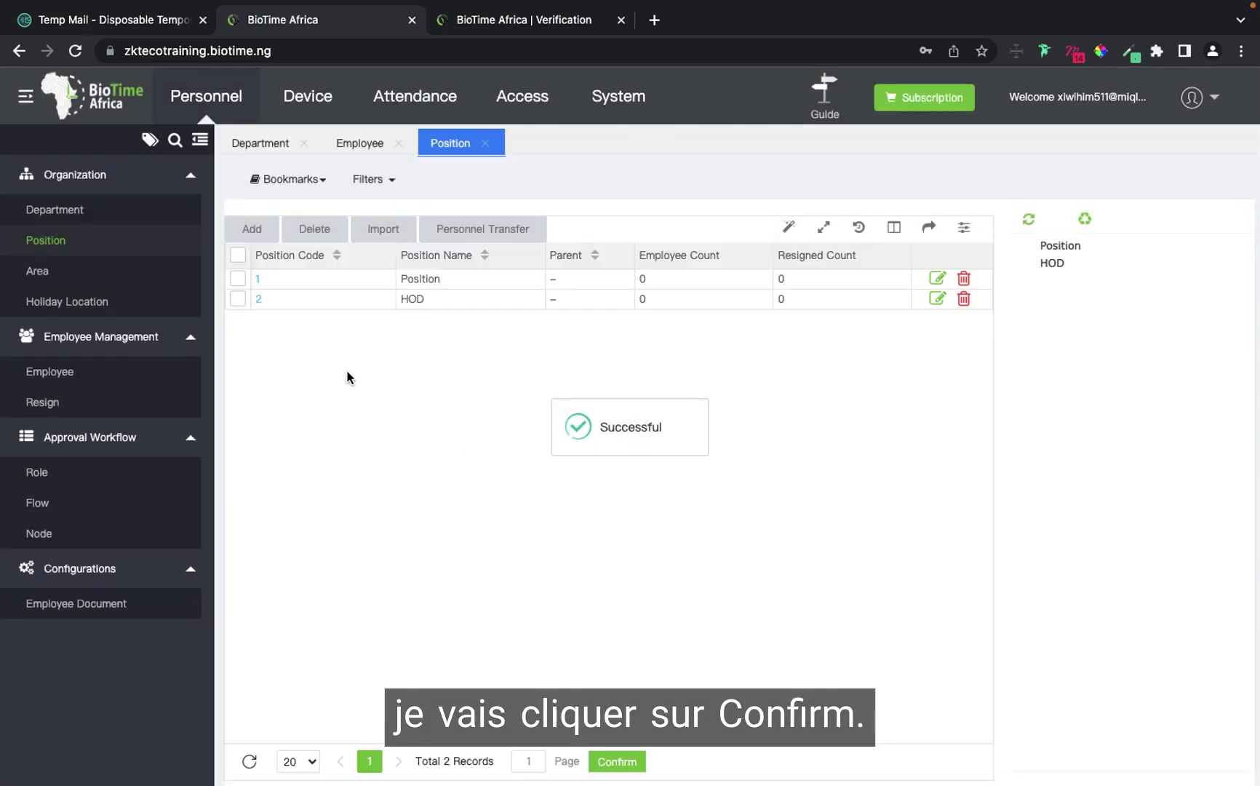
# Start a new employee with department finance and position HOD.
pyautogui.click(73, 371)
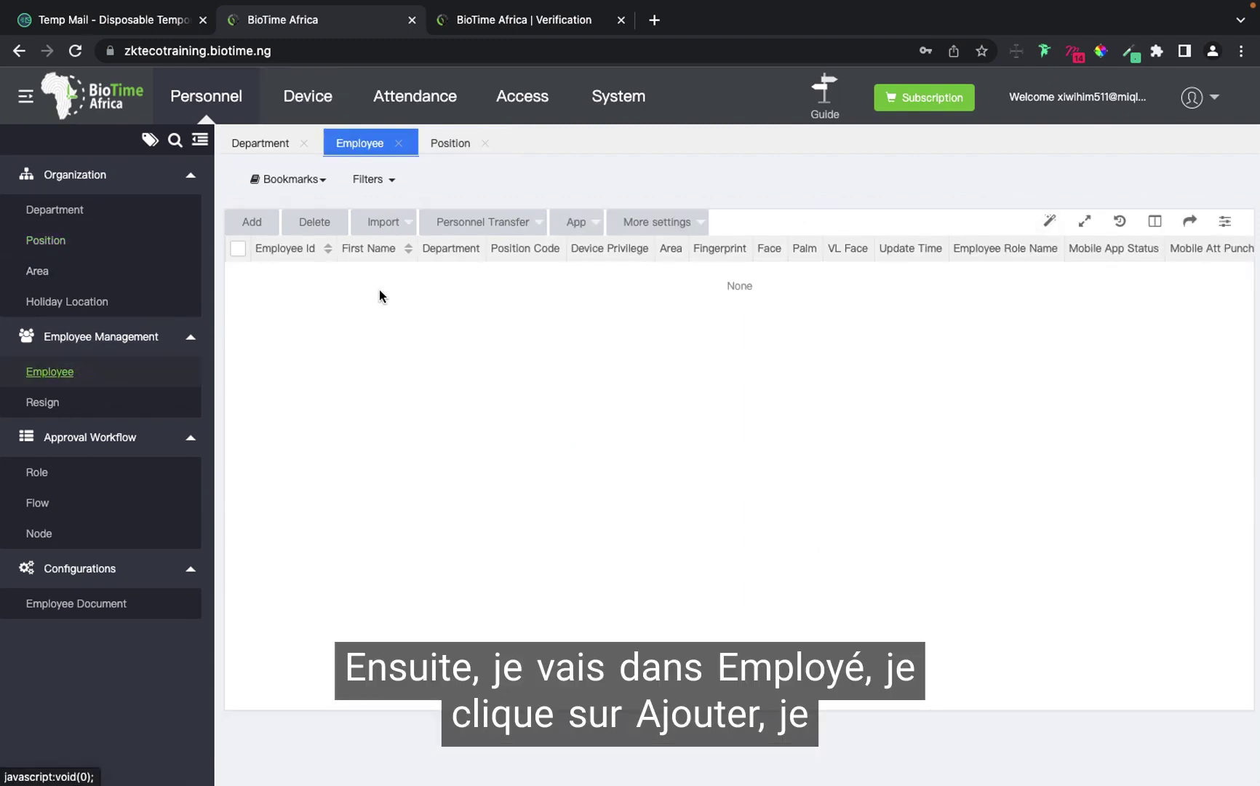
pyautogui.click(252, 221)
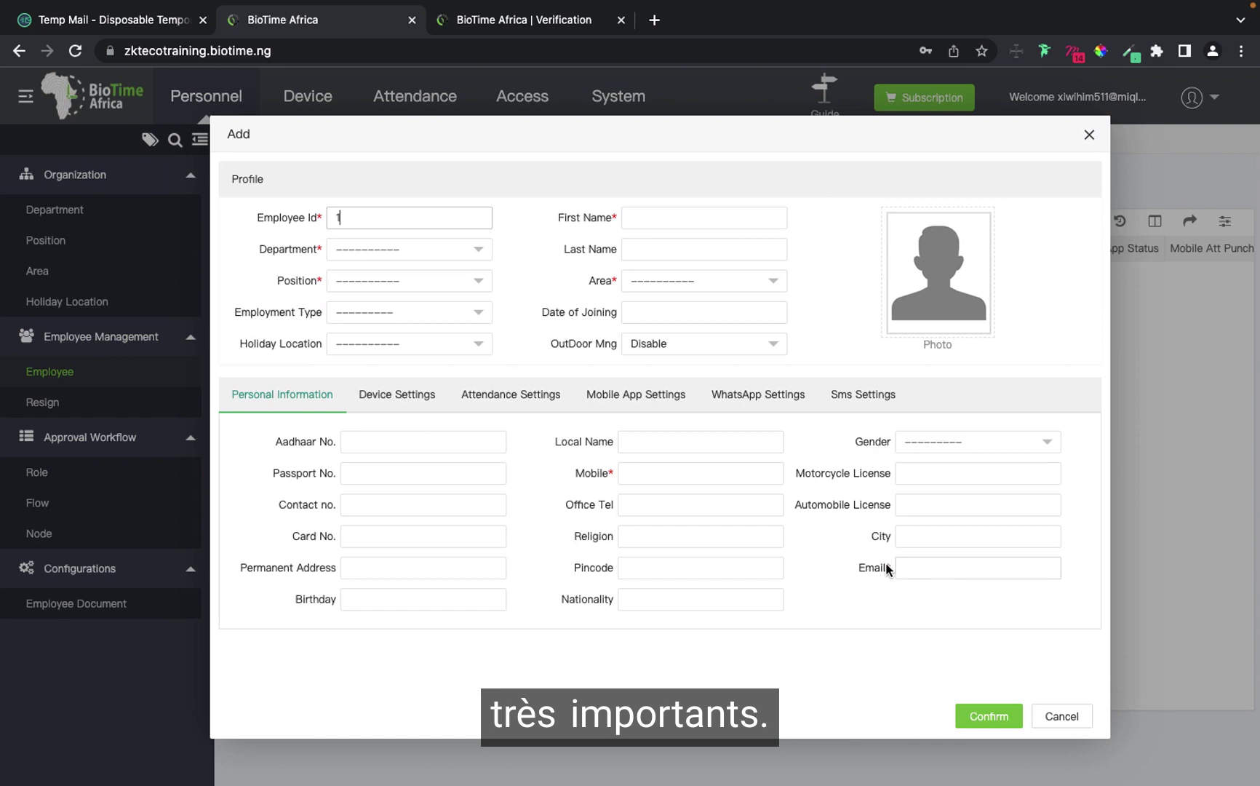
pyautogui.click(409, 251)
pyautogui.click(366, 313)
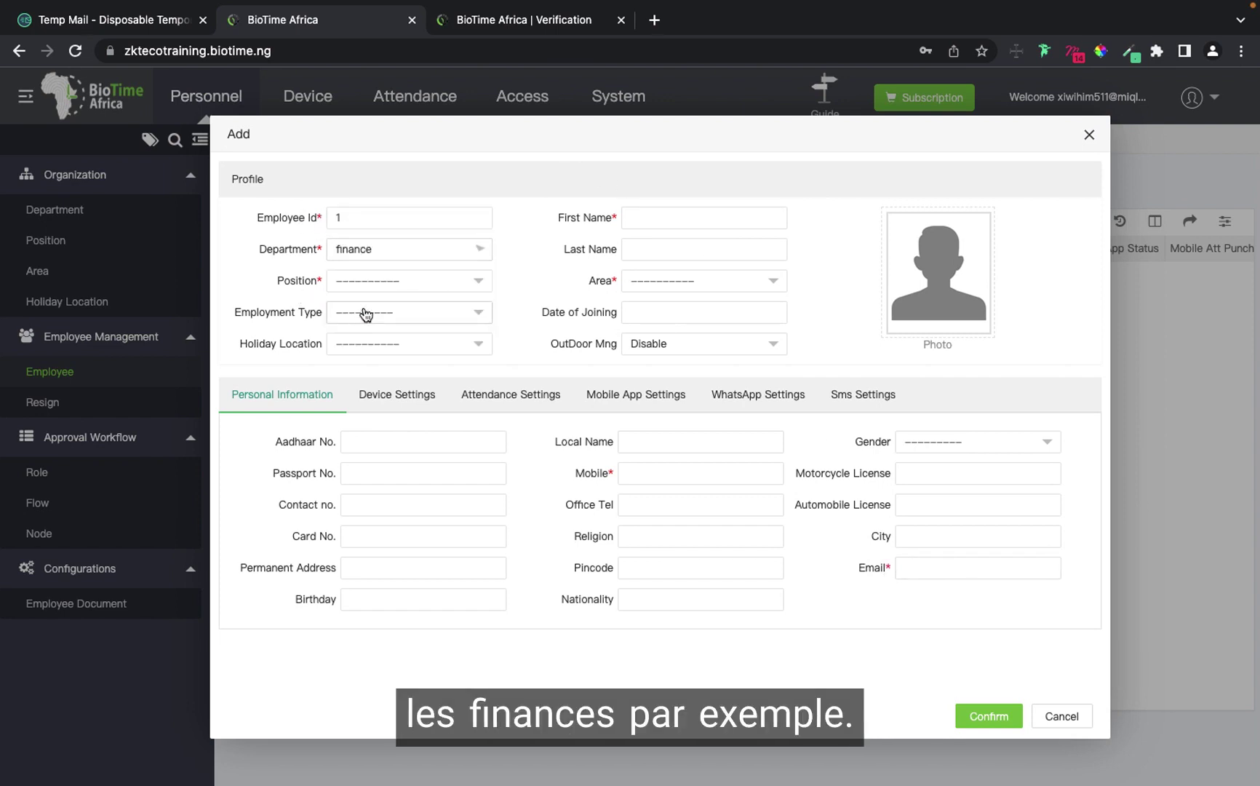
pyautogui.click(436, 282)
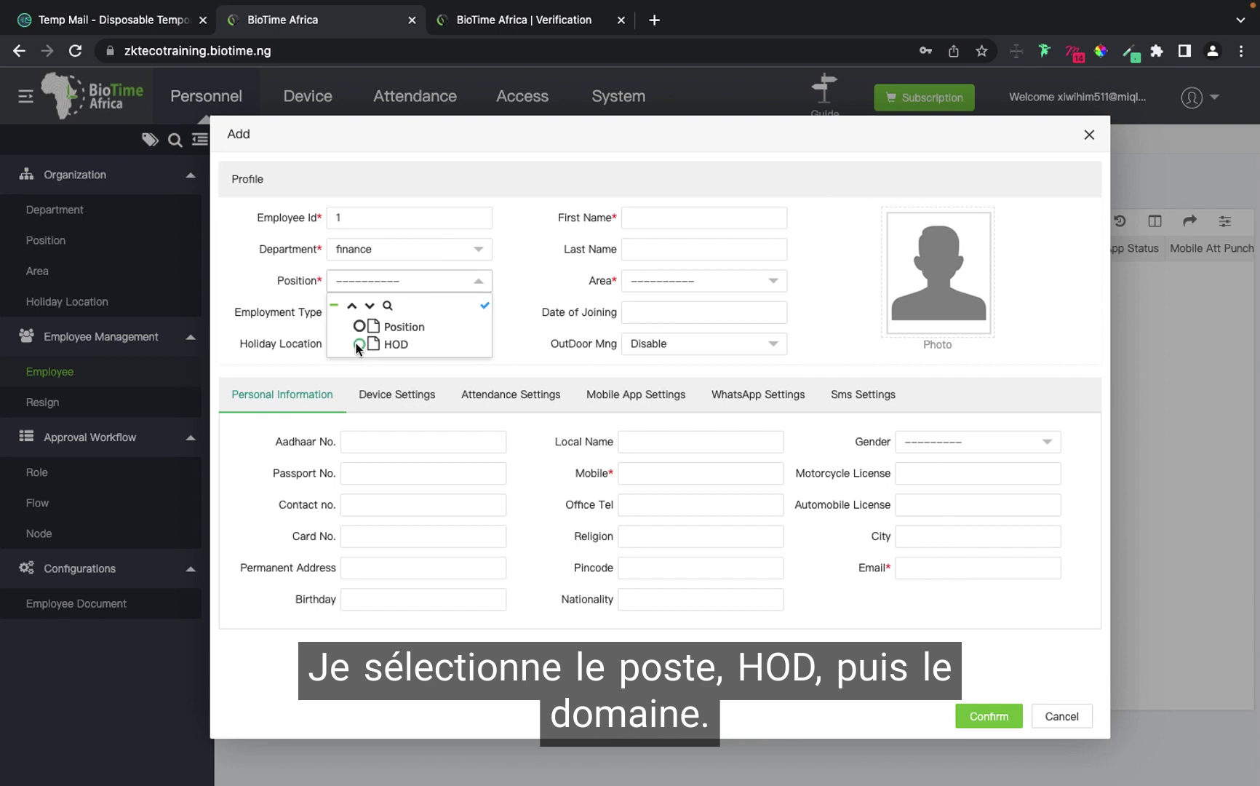
pyautogui.click(357, 344)
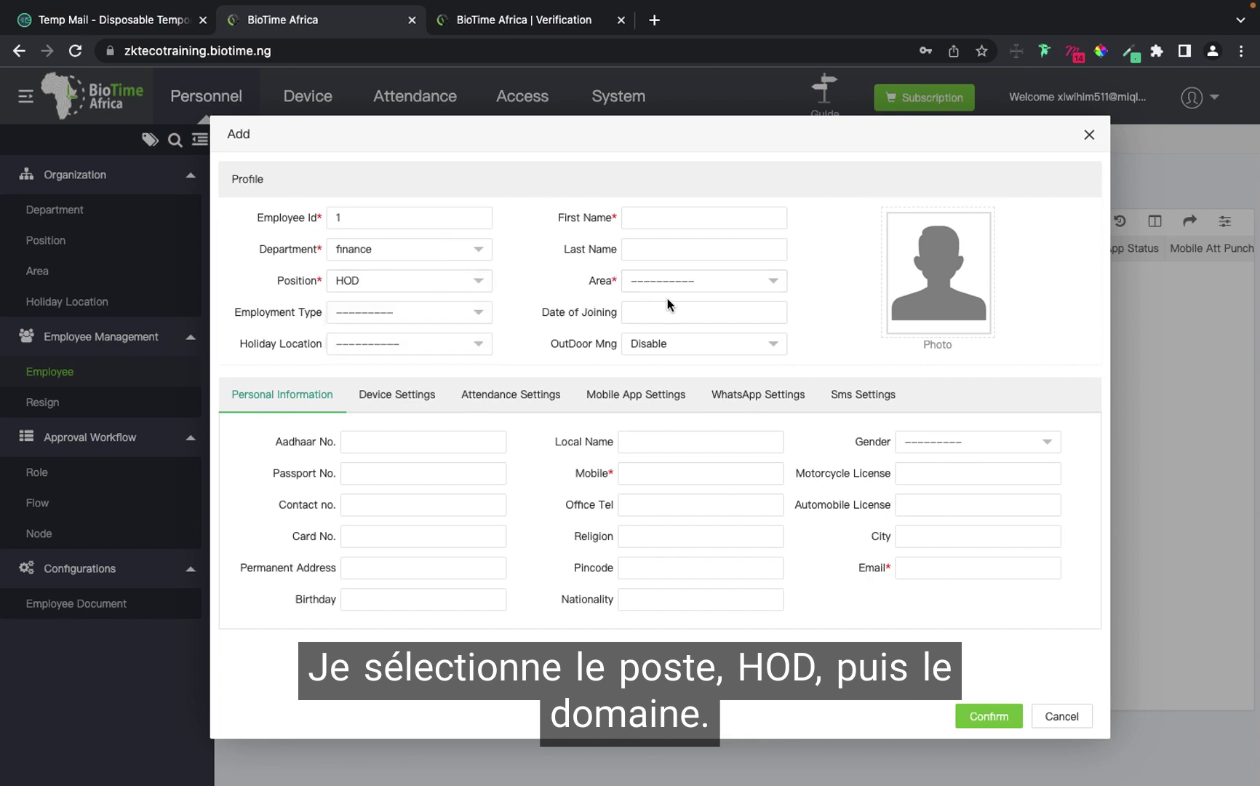
# Find the Area choices empty and close the employee form without saving.
pyautogui.click(683, 279)
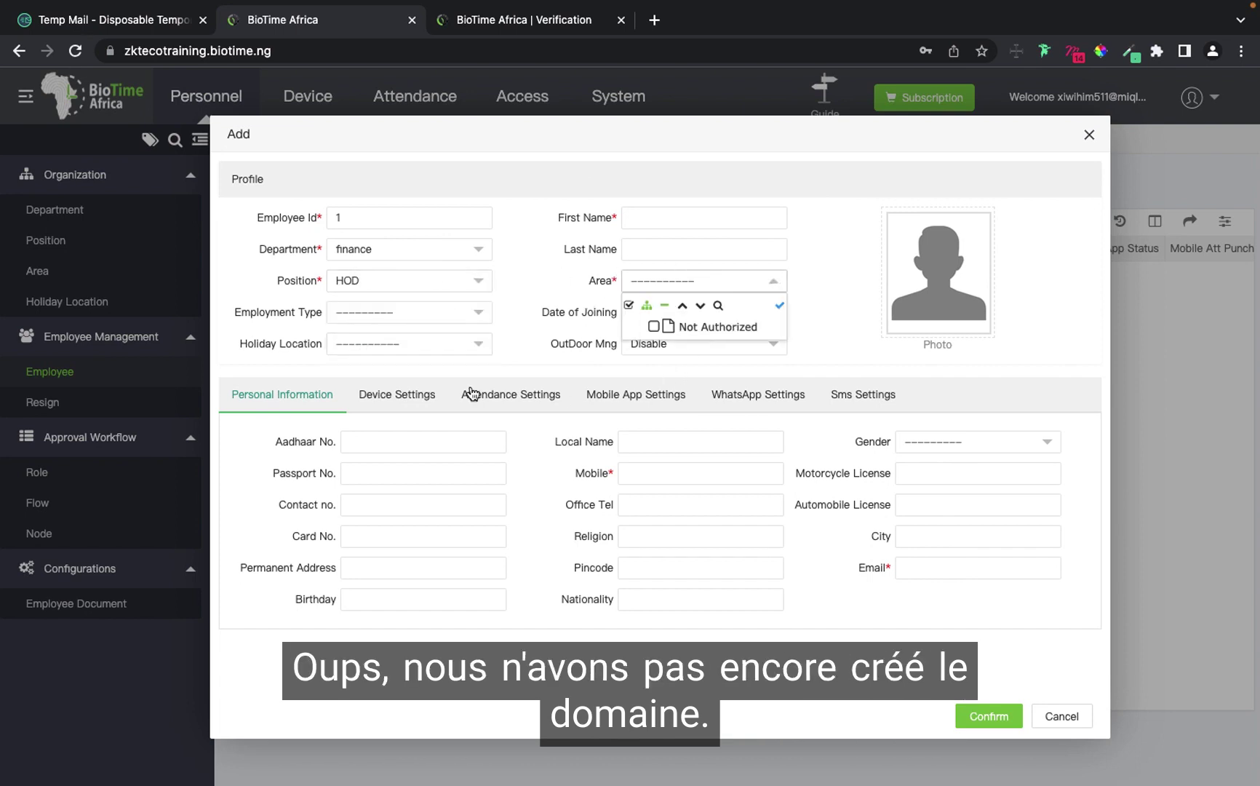
pyautogui.click(511, 287)
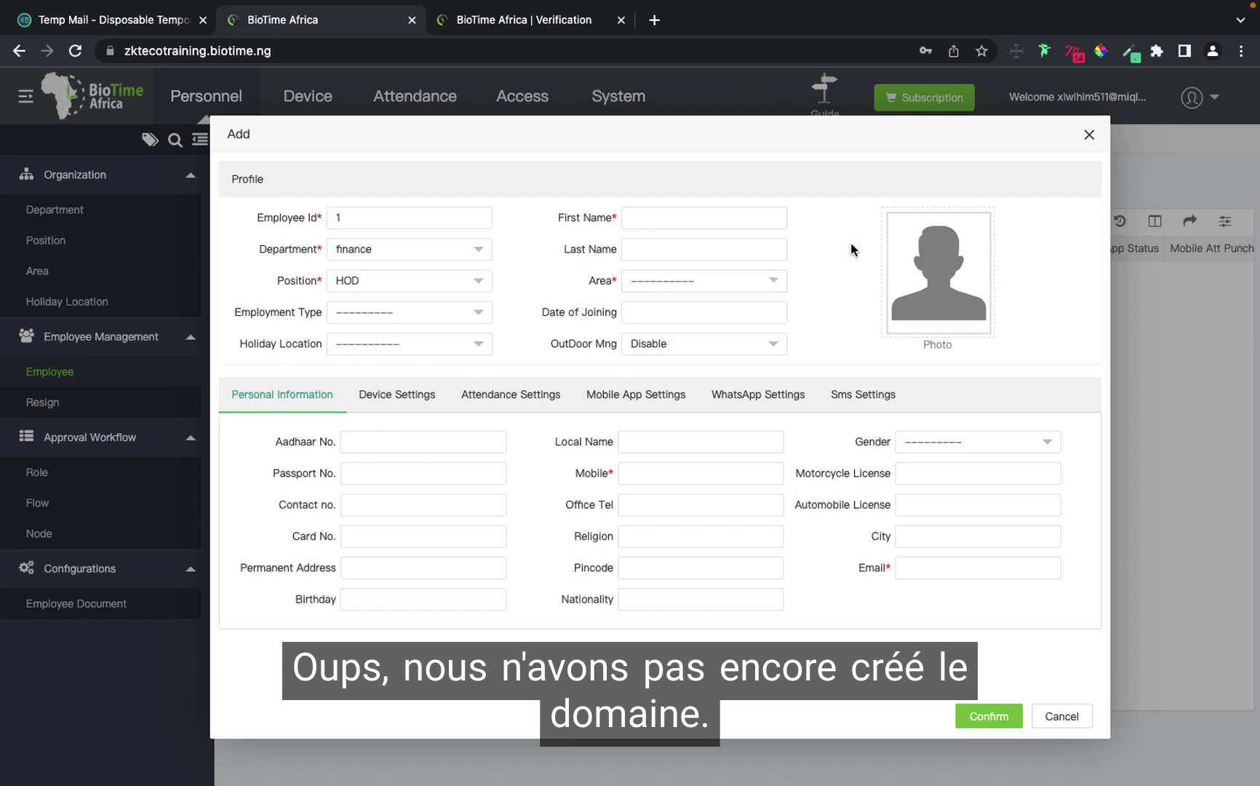
pyautogui.click(1086, 138)
# Fill a new area form with code 2, name Victoria island, and no parent.
pyautogui.click(37, 271)
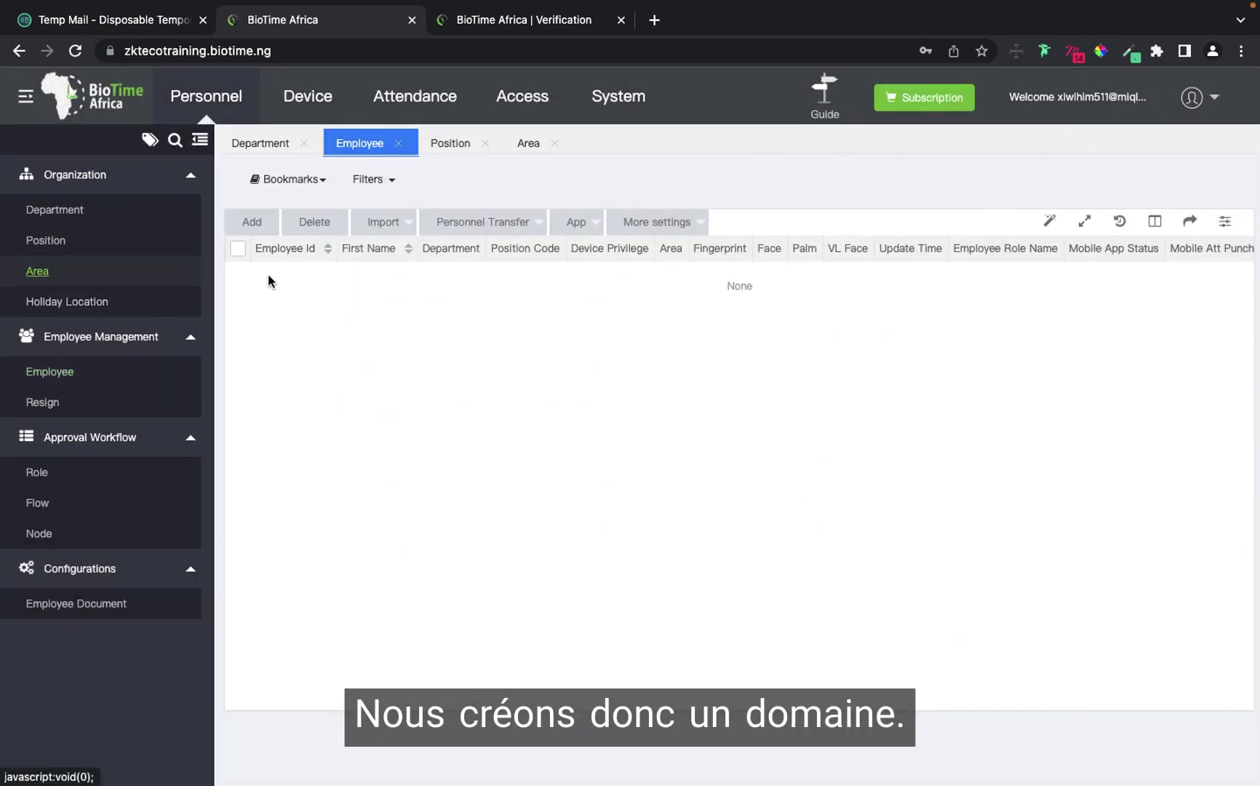
pyautogui.click(825, 304)
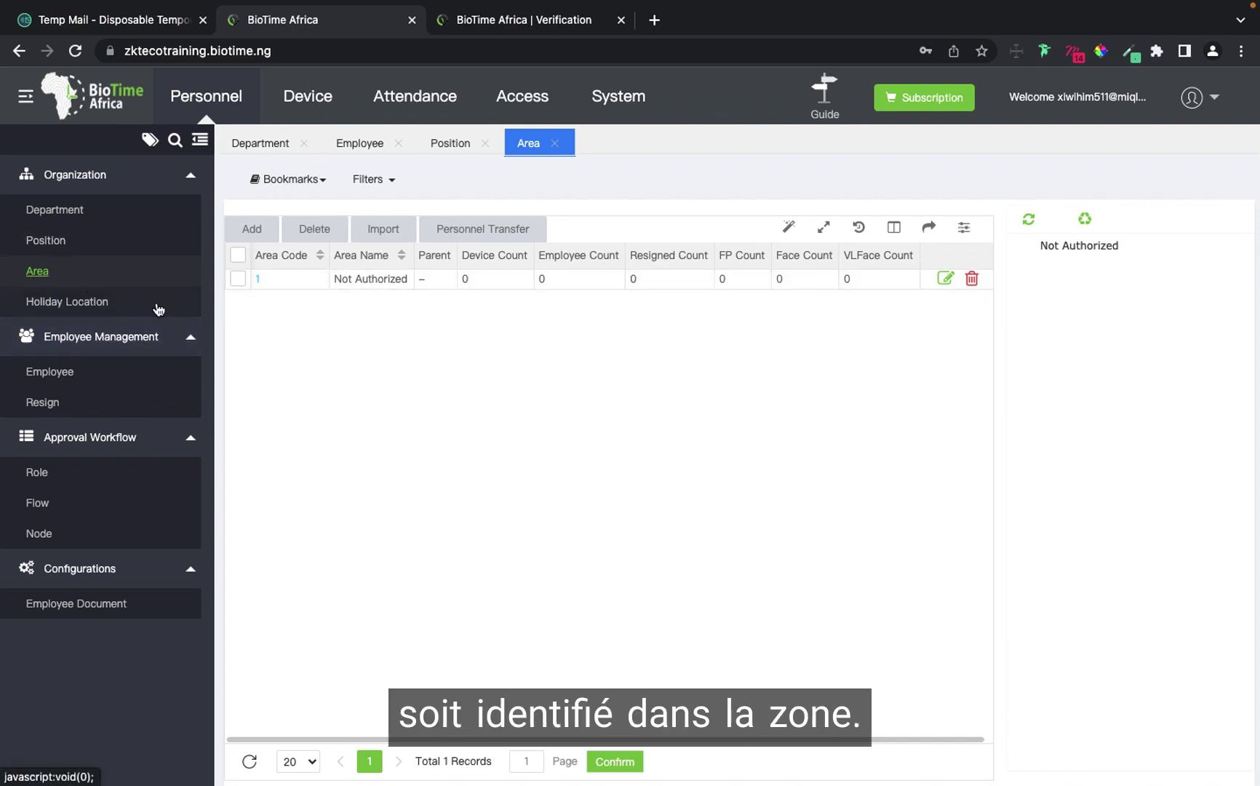
pyautogui.click(252, 229)
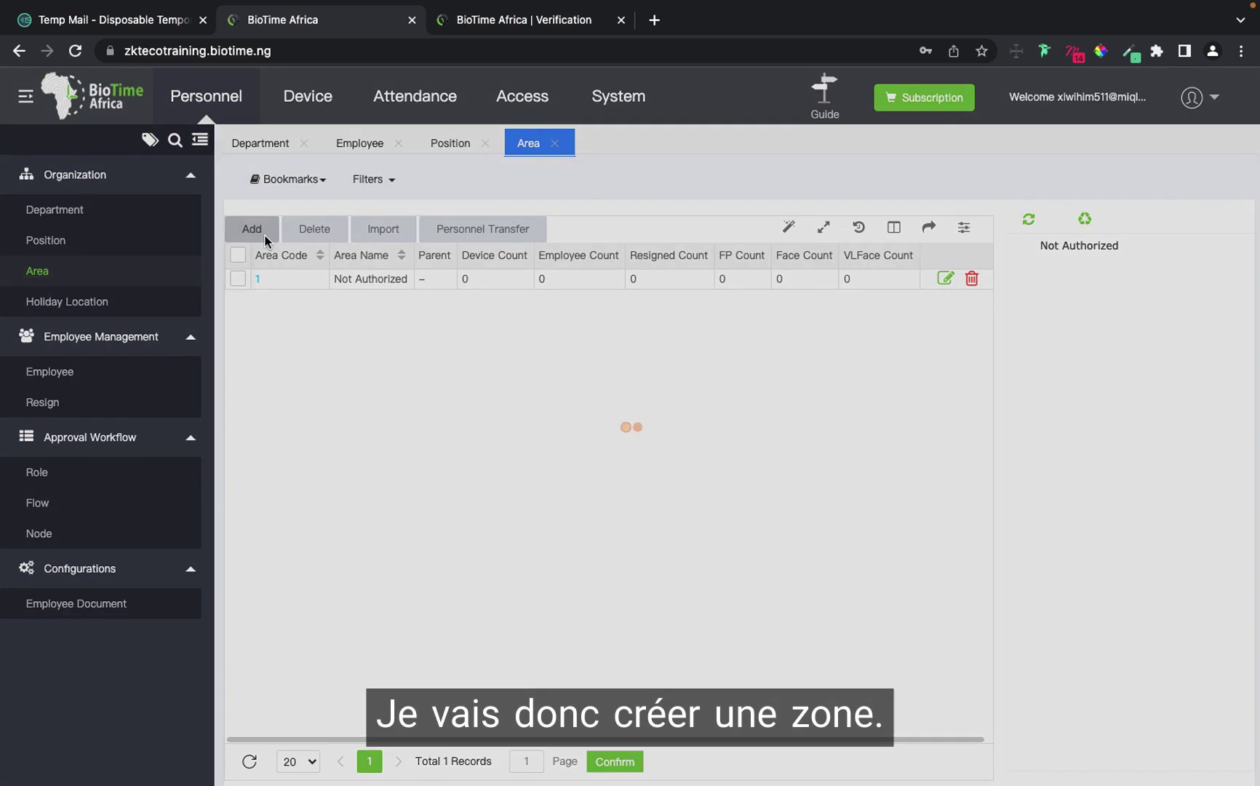
pyautogui.click(591, 369)
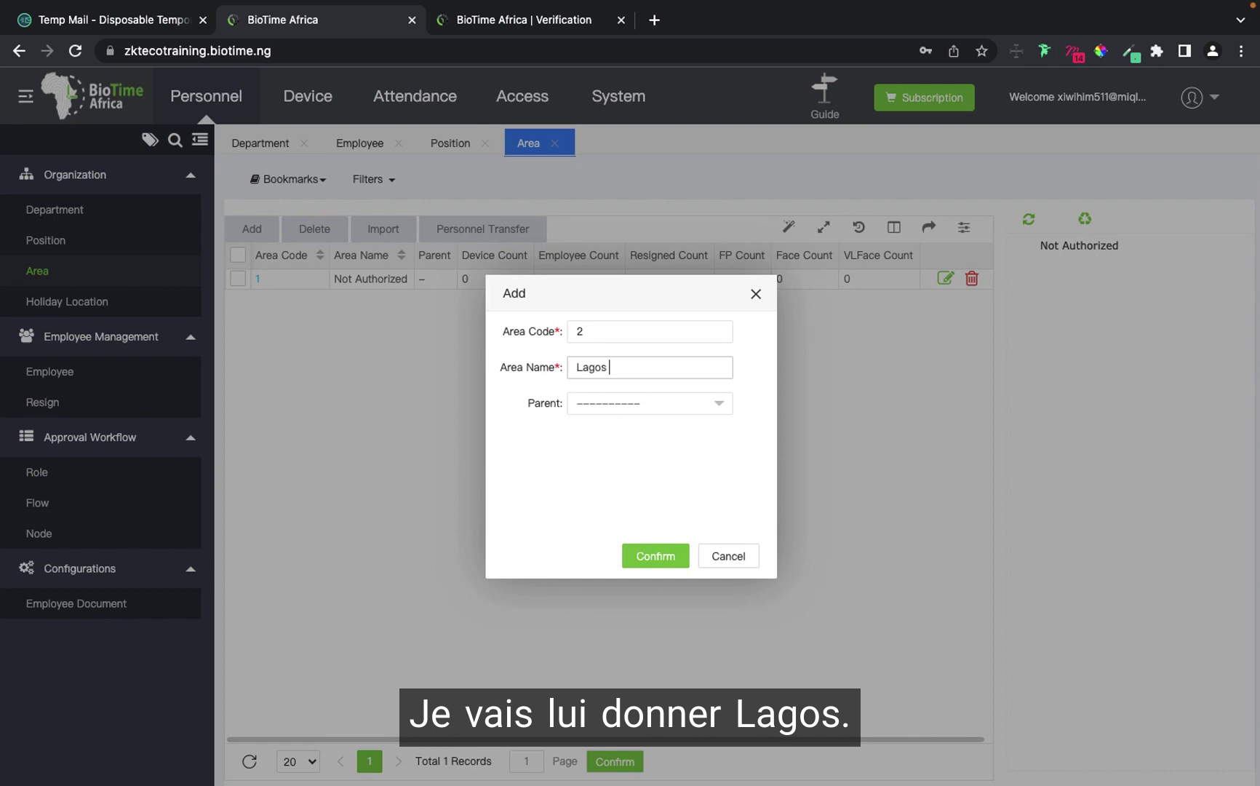
pyautogui.click(599, 408)
pyautogui.click(601, 411)
pyautogui.click(601, 412)
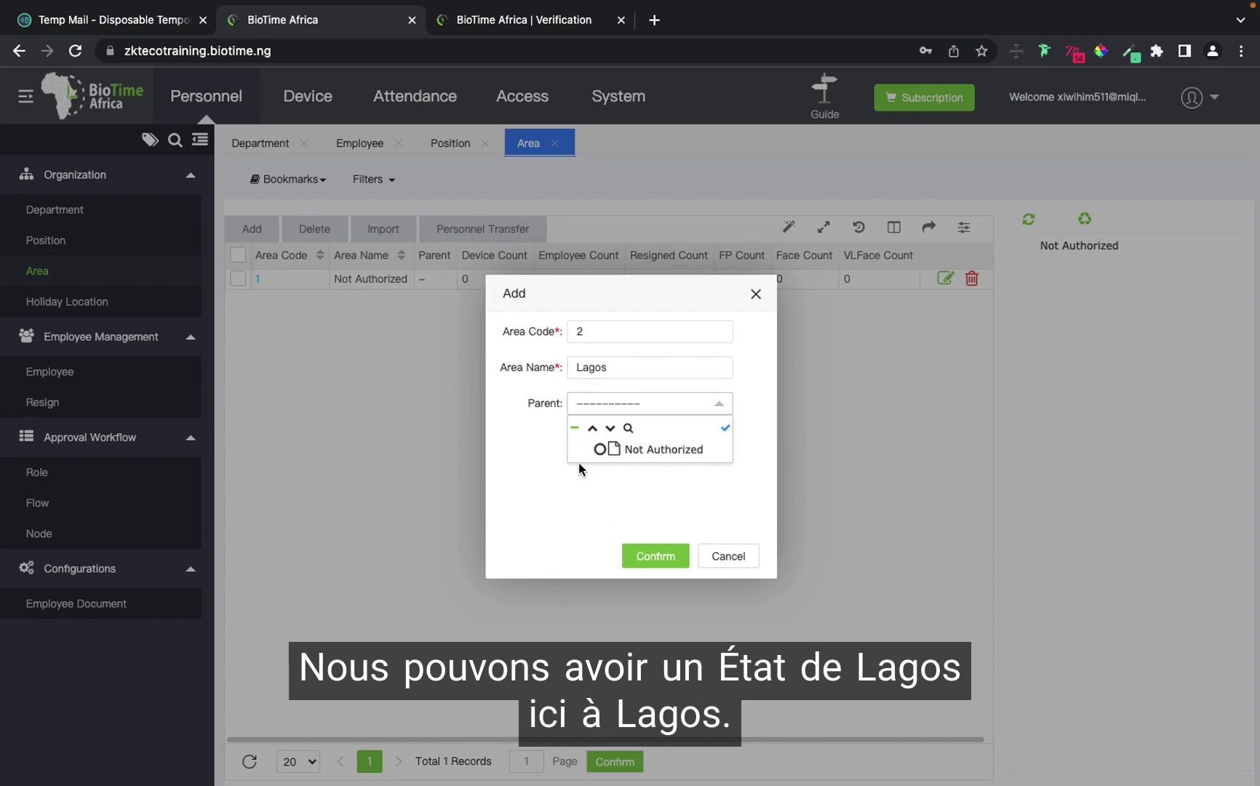
pyautogui.click(617, 363)
pyautogui.press('BackSpace')
pyautogui.press('BackSpace')
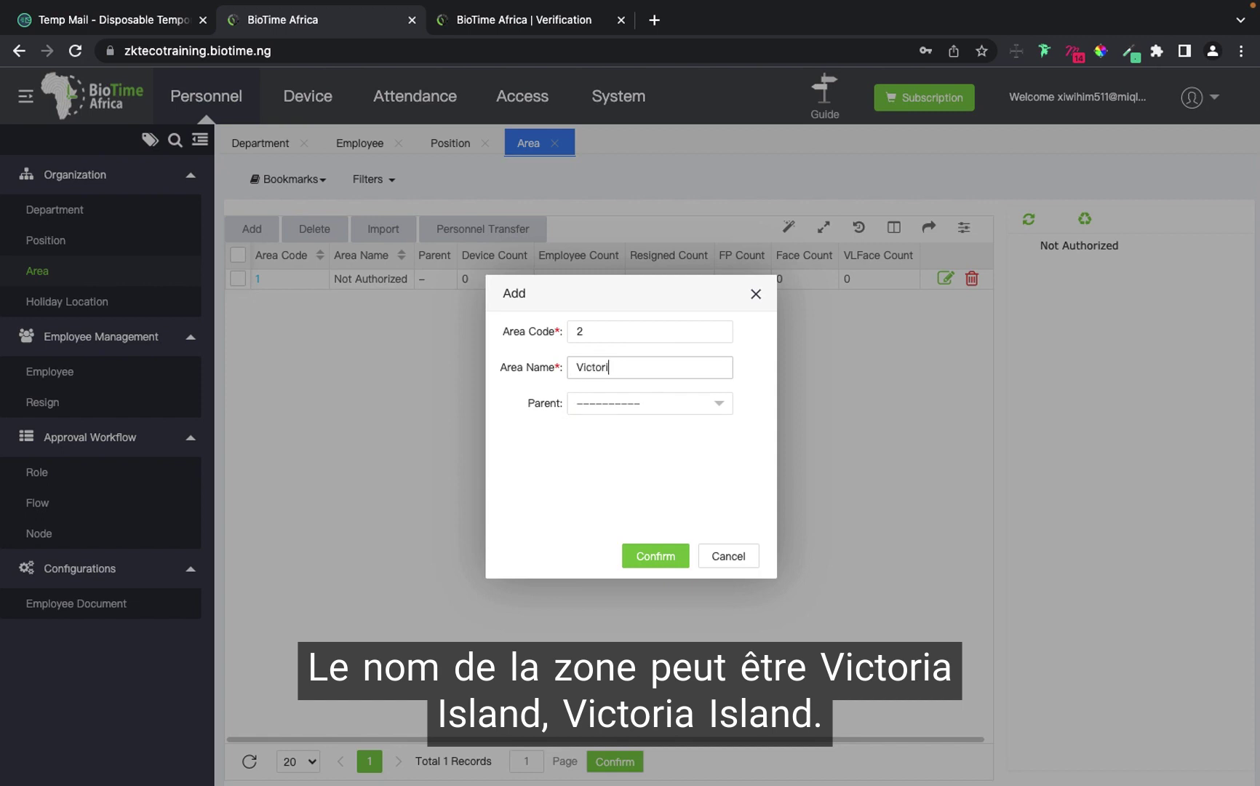
pyautogui.write('d')
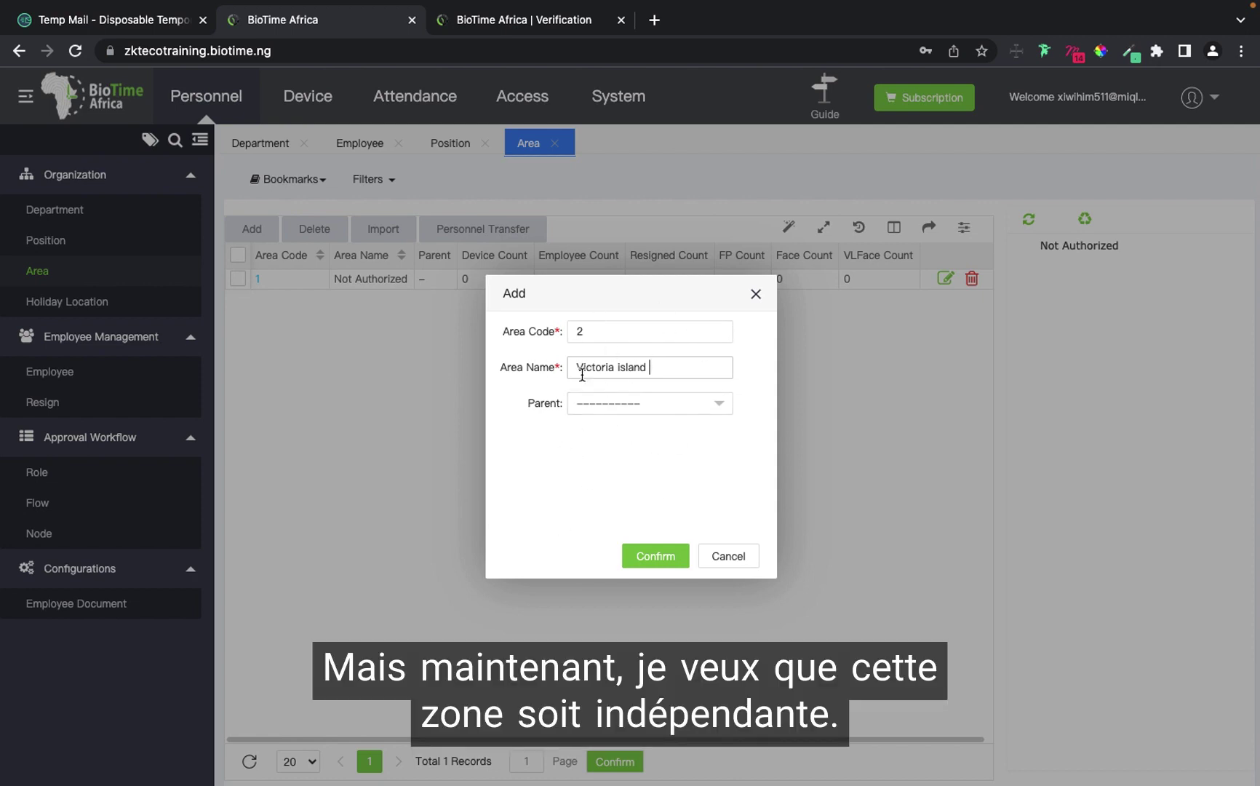
# Save the Victoria island area and add a new area named Lagos (code 3).
pyautogui.click(651, 555)
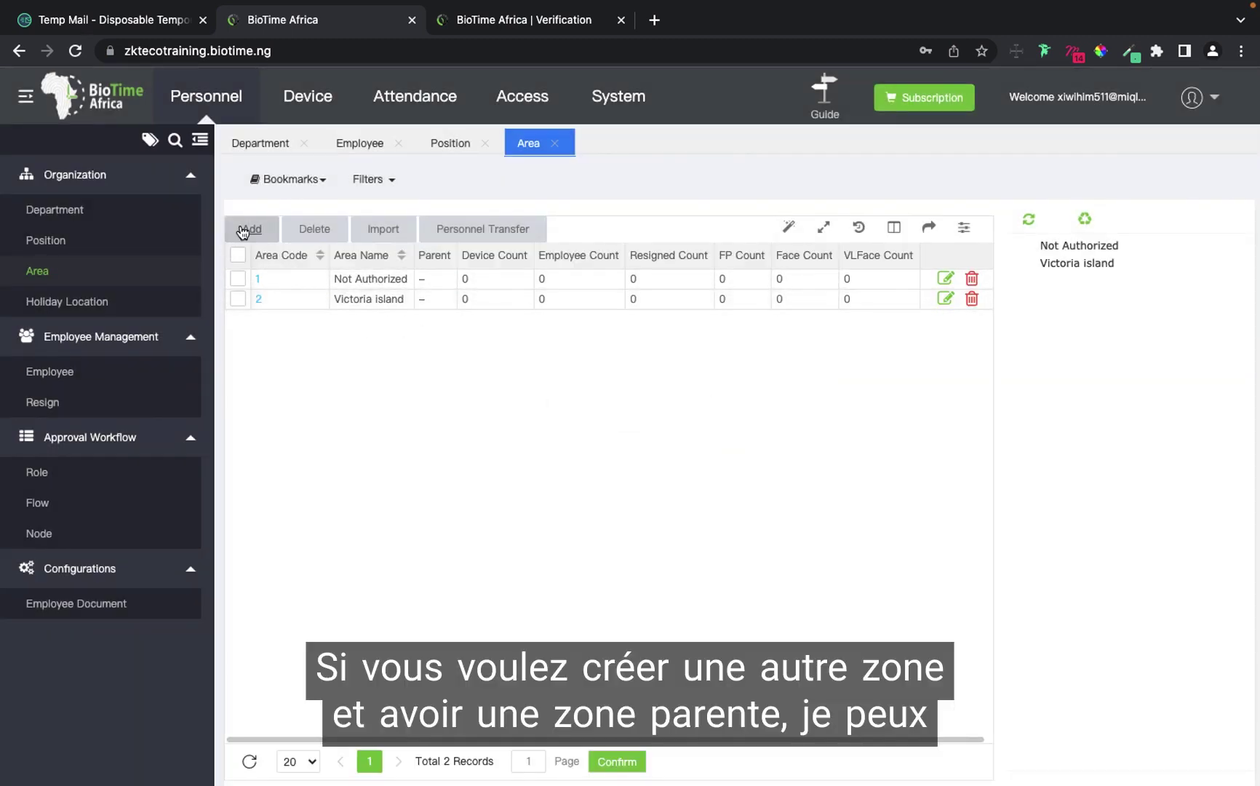
pyautogui.click(243, 230)
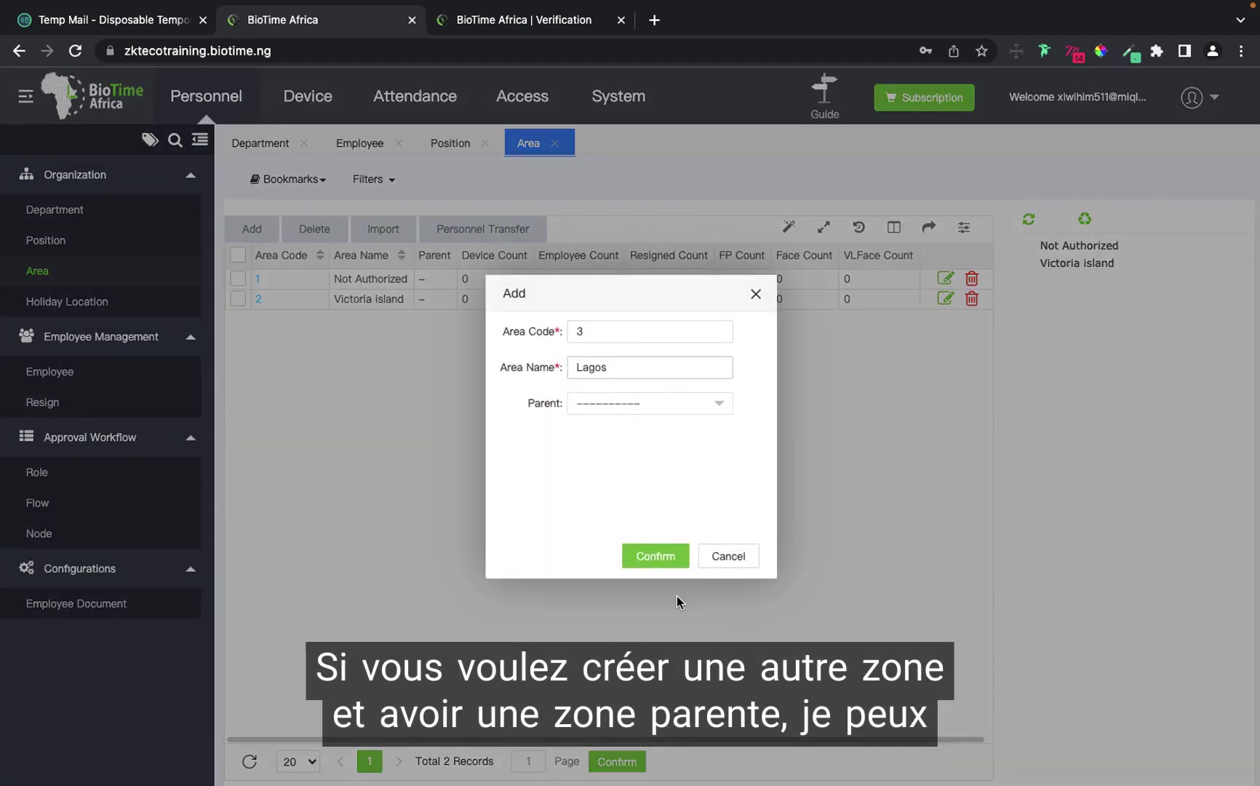
pyautogui.click(636, 556)
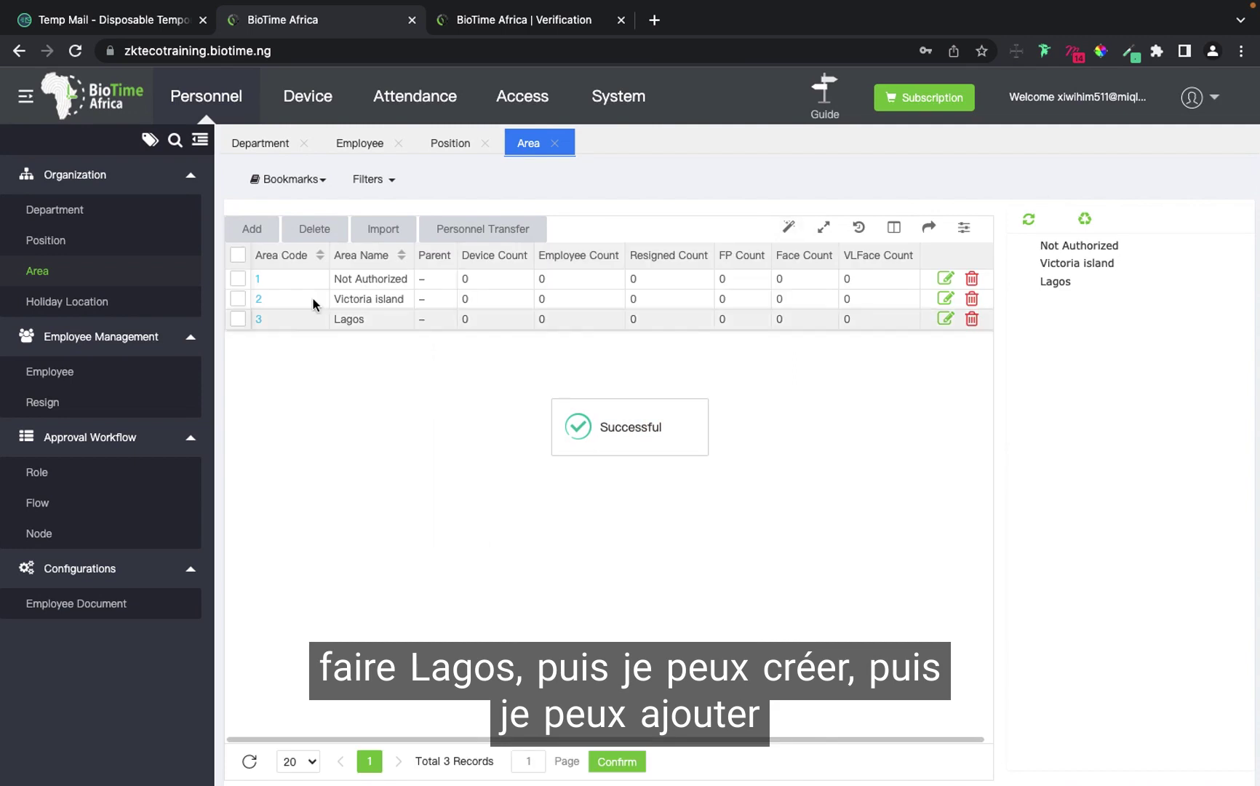
# Set Lagos as the parent area of Victoria island and save.
pyautogui.click(258, 299)
pyautogui.click(653, 406)
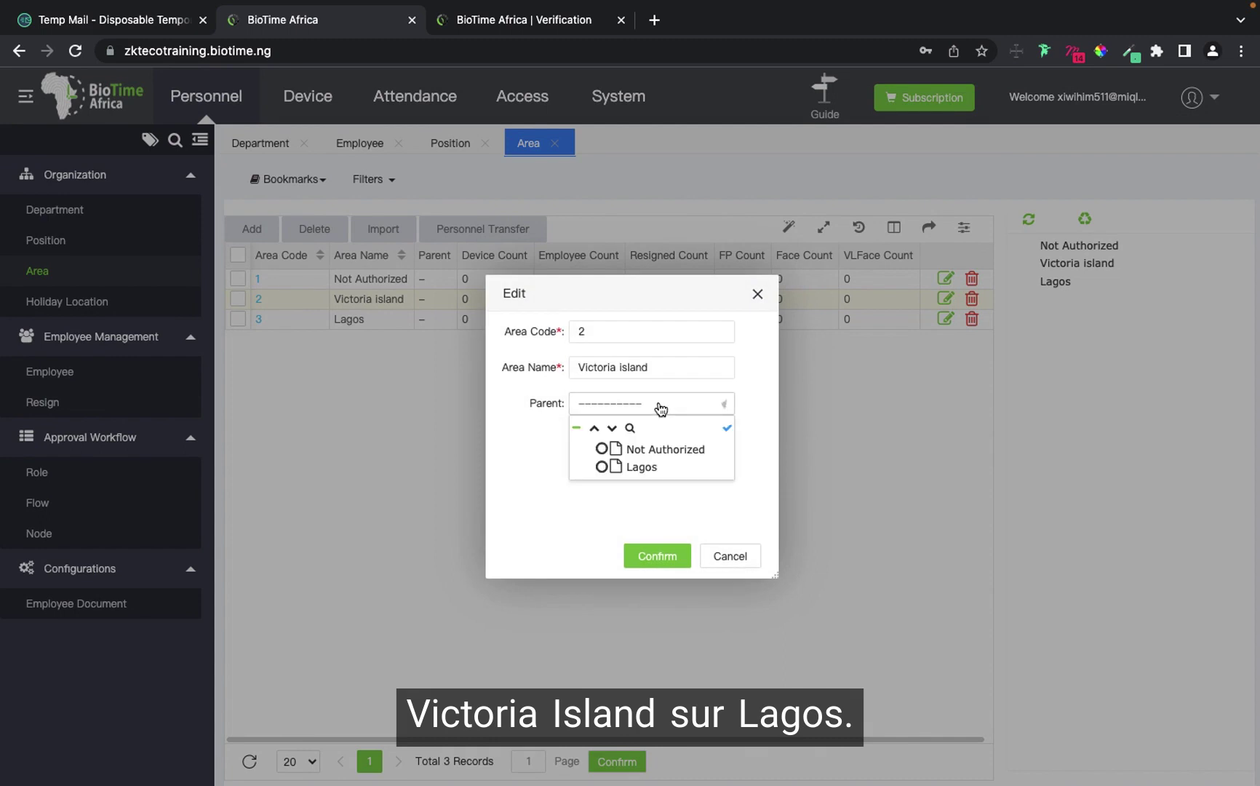
pyautogui.click(604, 466)
pyautogui.click(664, 558)
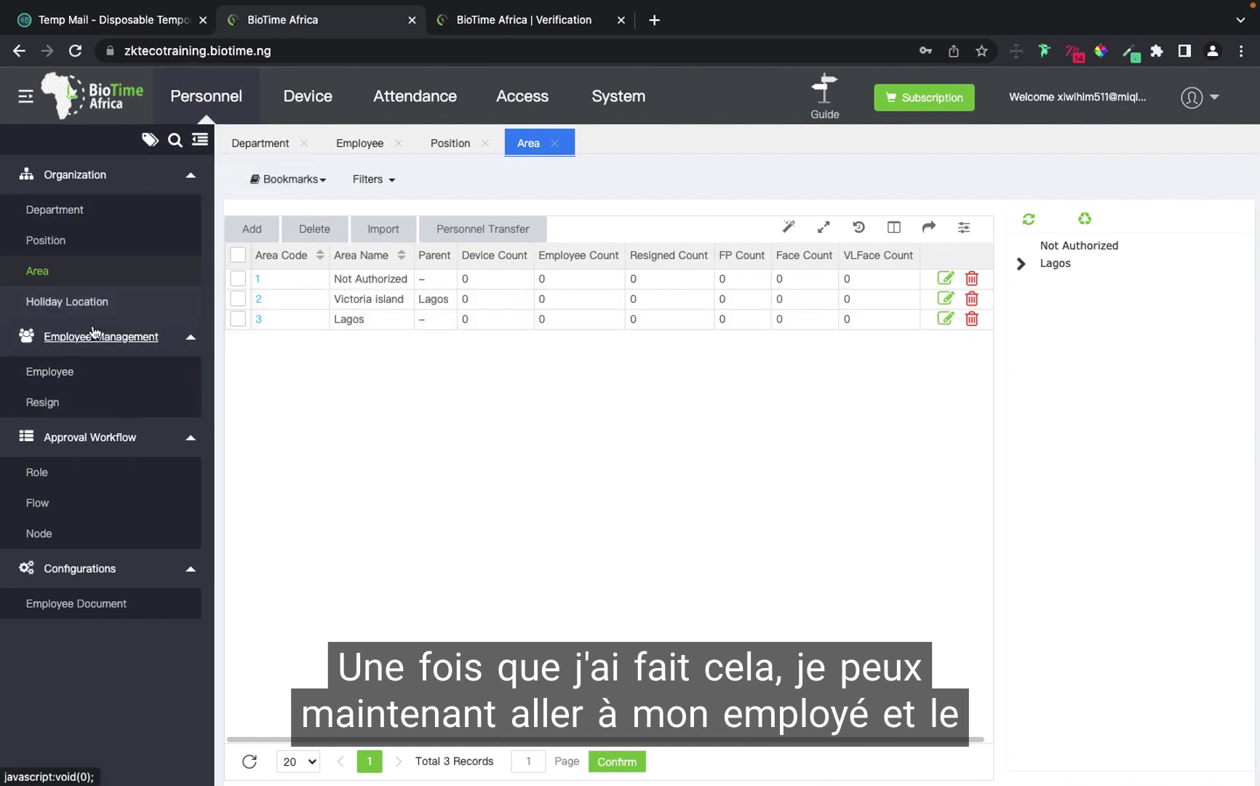
# Start a new employee with ID 1 in the Technical department with position HOD.
pyautogui.click(71, 376)
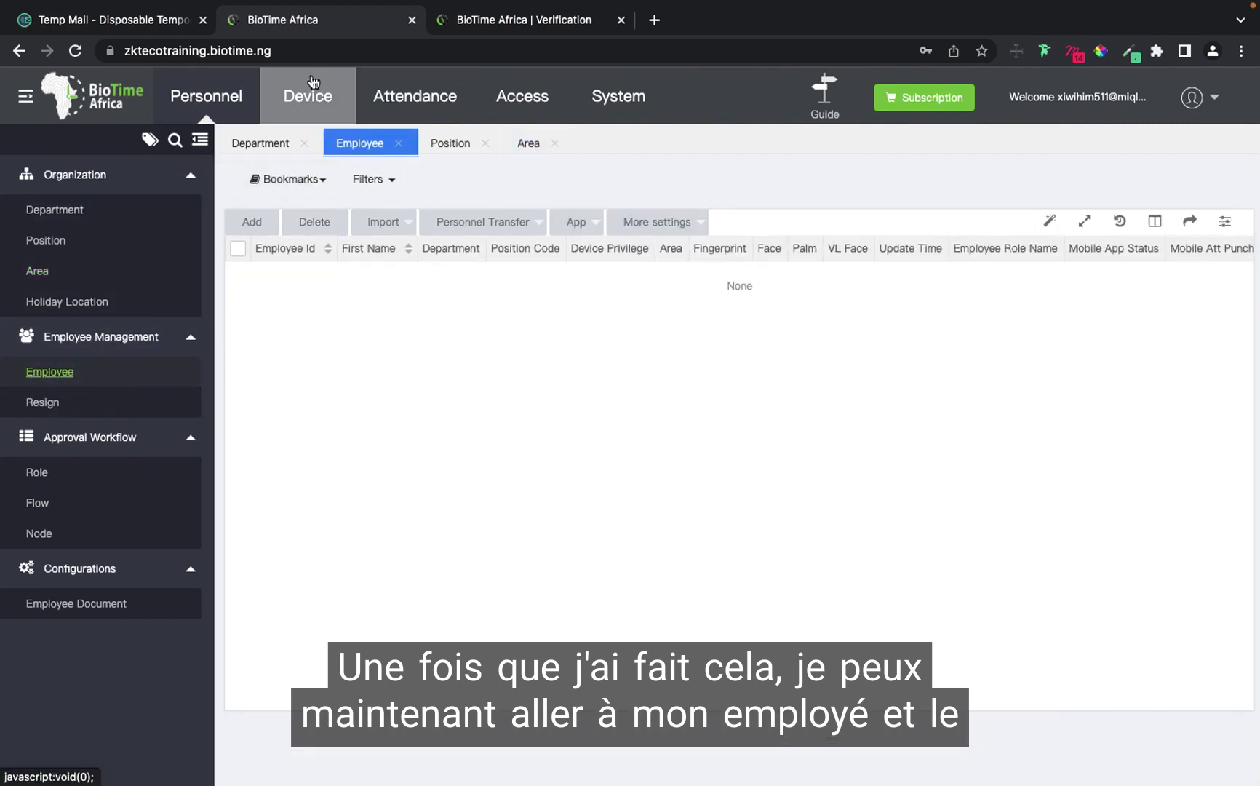
pyautogui.click(256, 224)
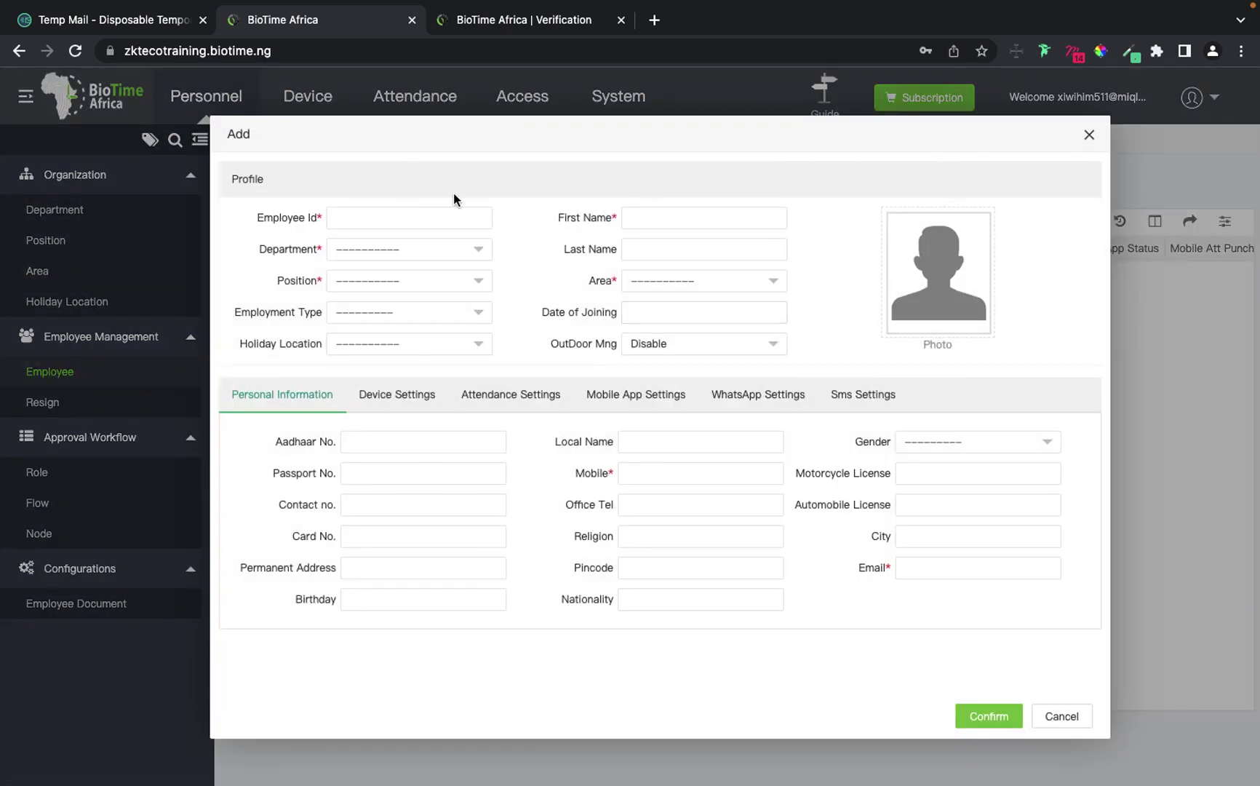
pyautogui.click(422, 222)
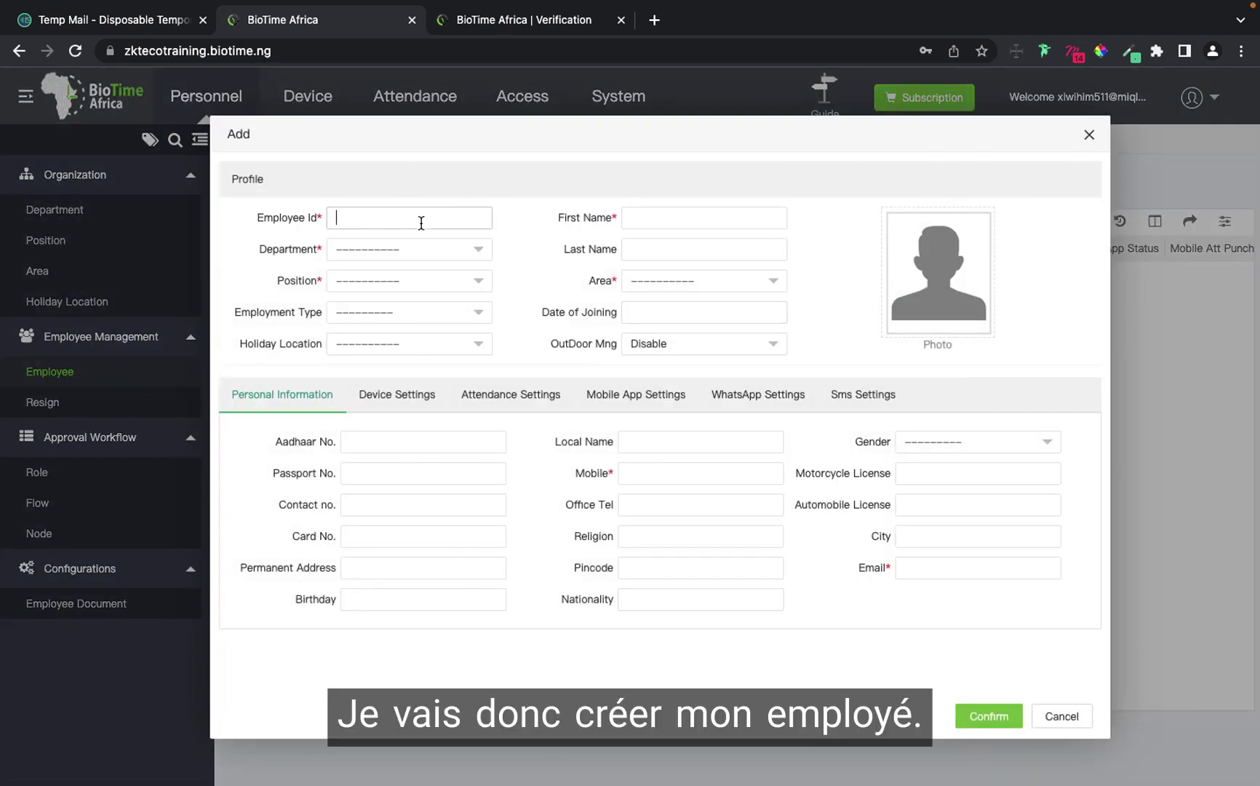
pyautogui.write('1')
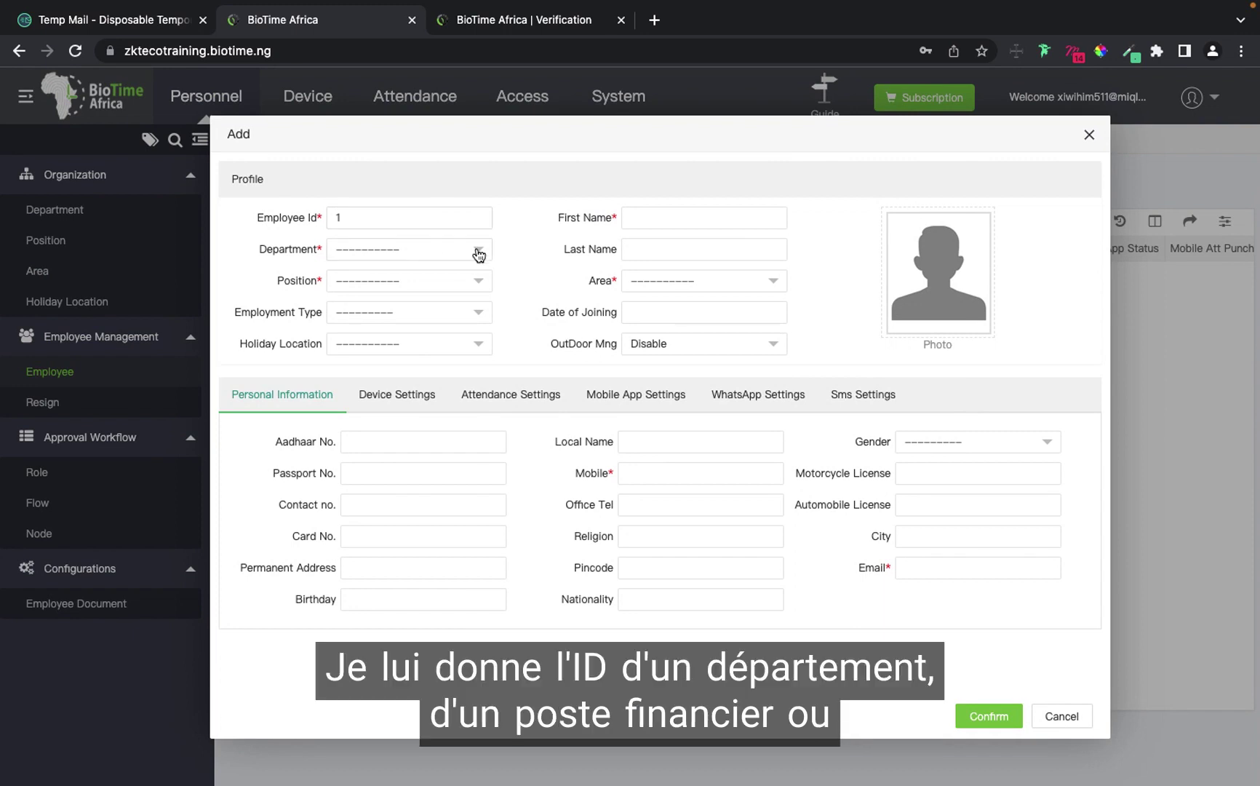
pyautogui.click(478, 251)
pyautogui.click(400, 332)
pyautogui.click(405, 293)
pyautogui.click(367, 350)
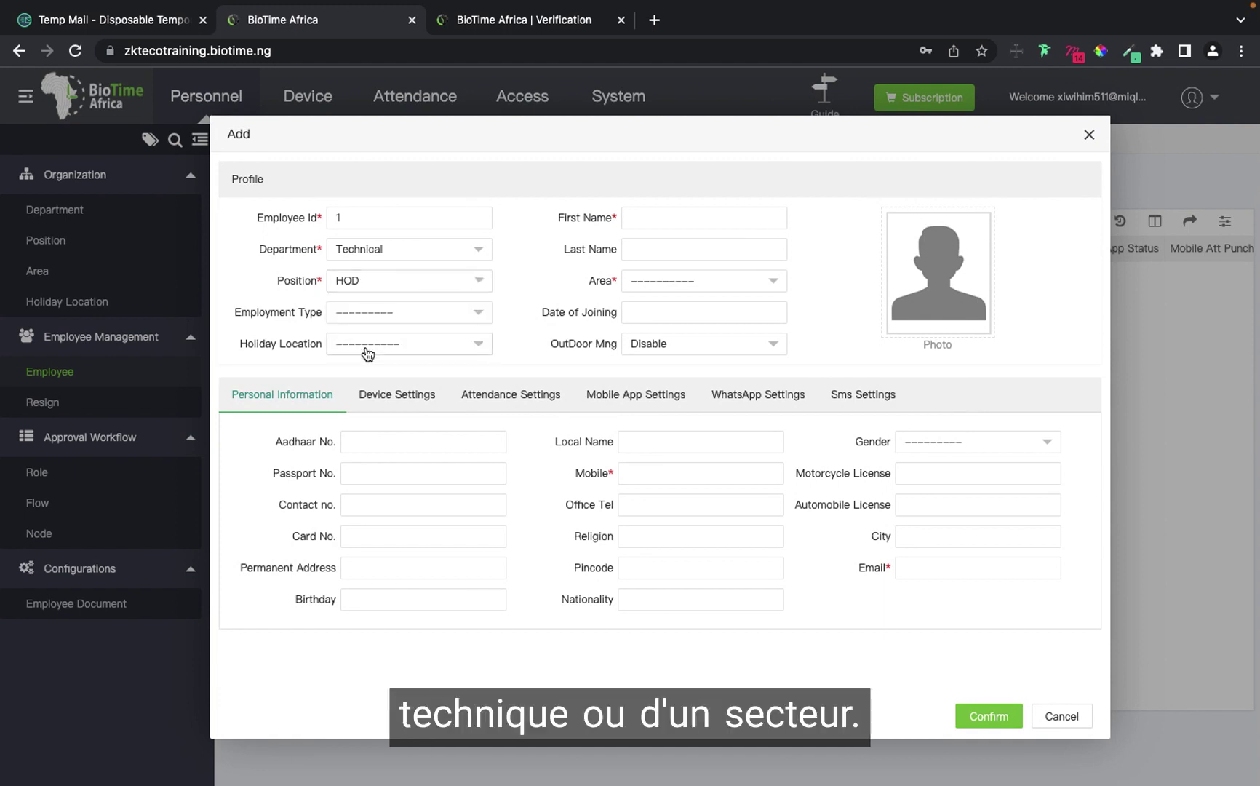
# Assign the employee the areas Lagos and Victoria island.
pyautogui.click(731, 284)
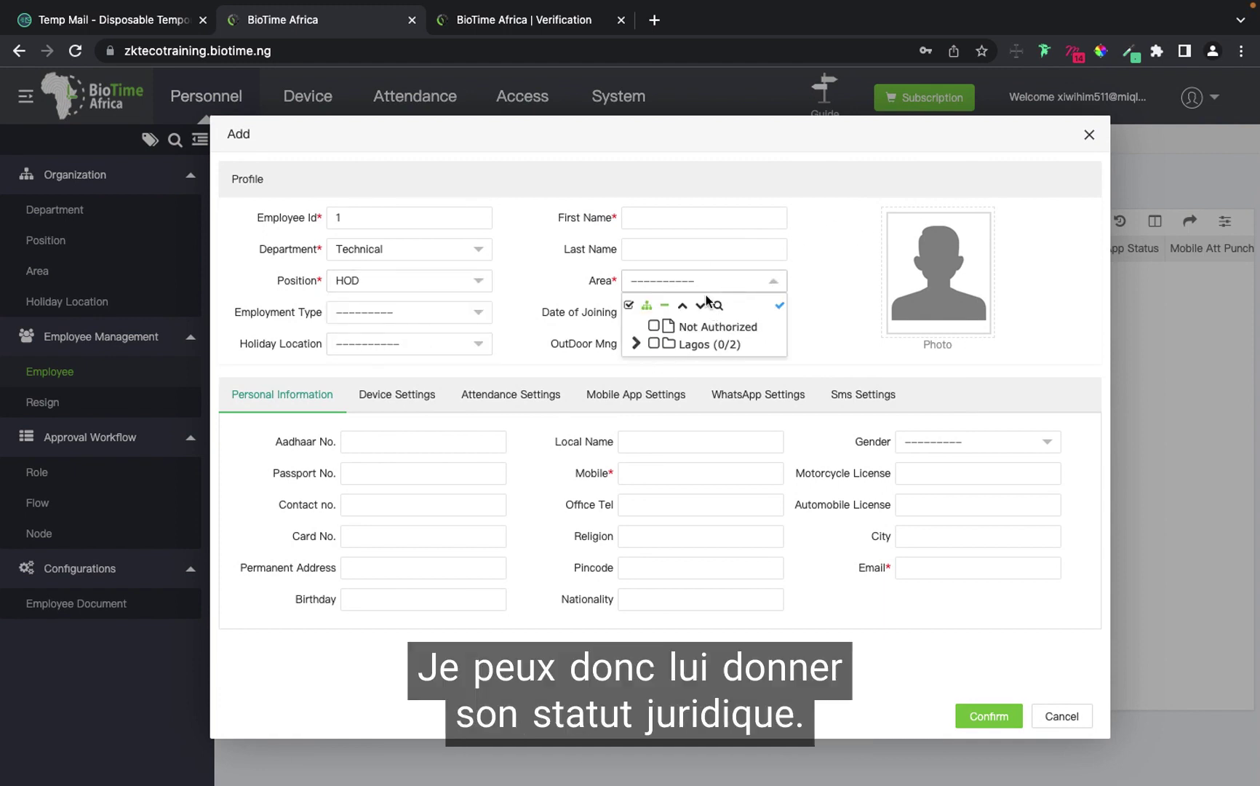
pyautogui.click(636, 343)
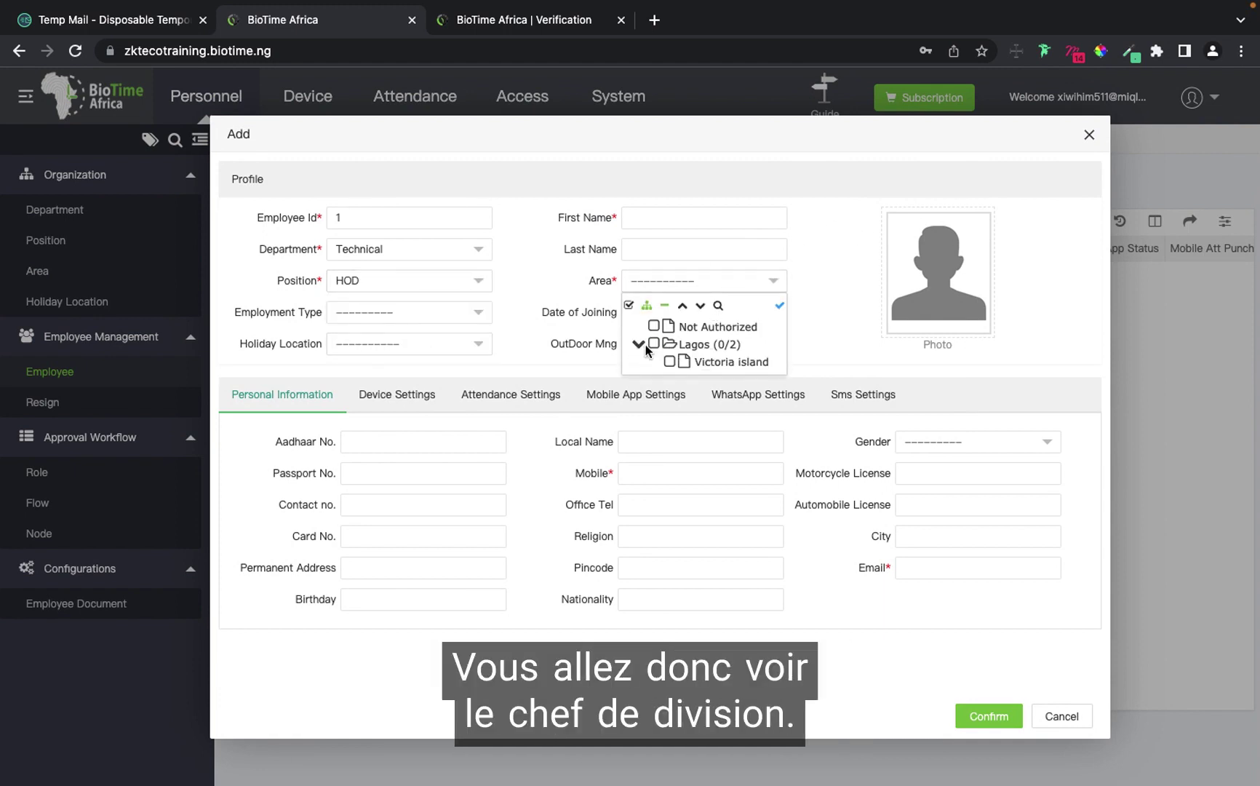
pyautogui.click(636, 344)
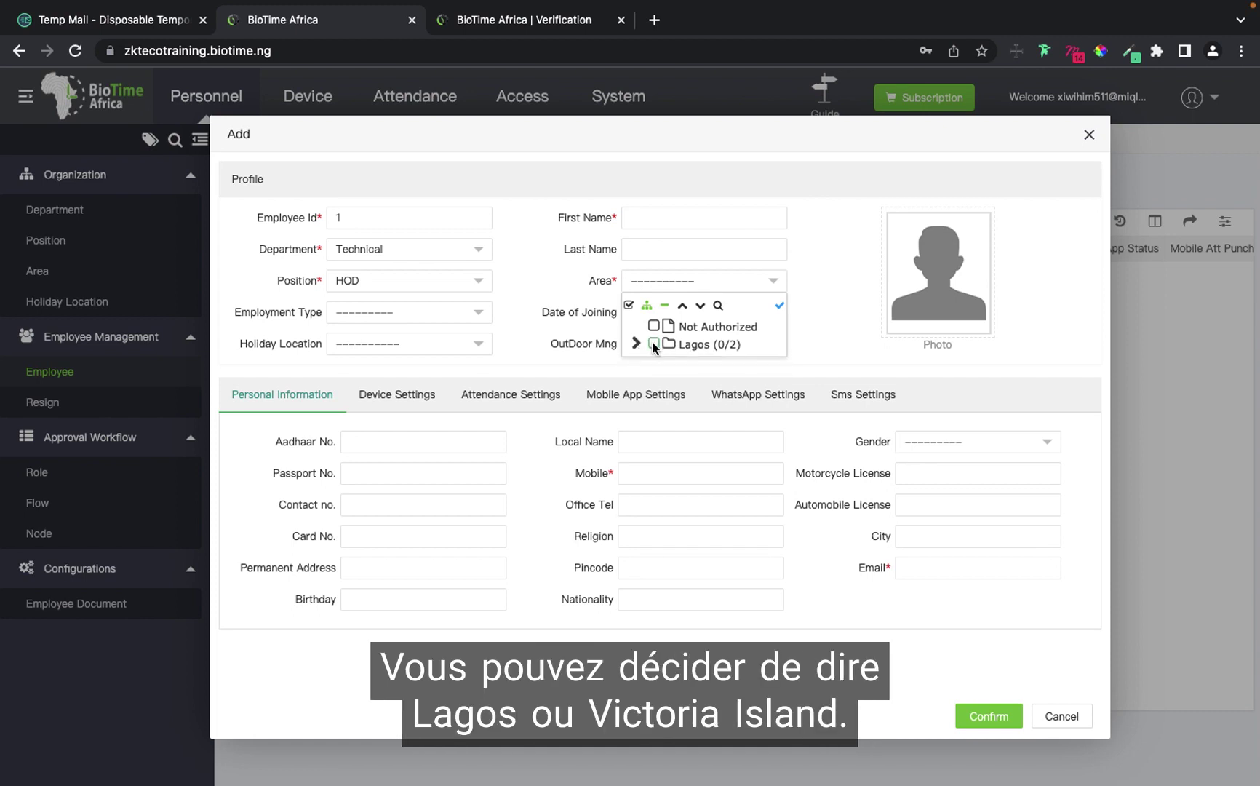
pyautogui.click(652, 342)
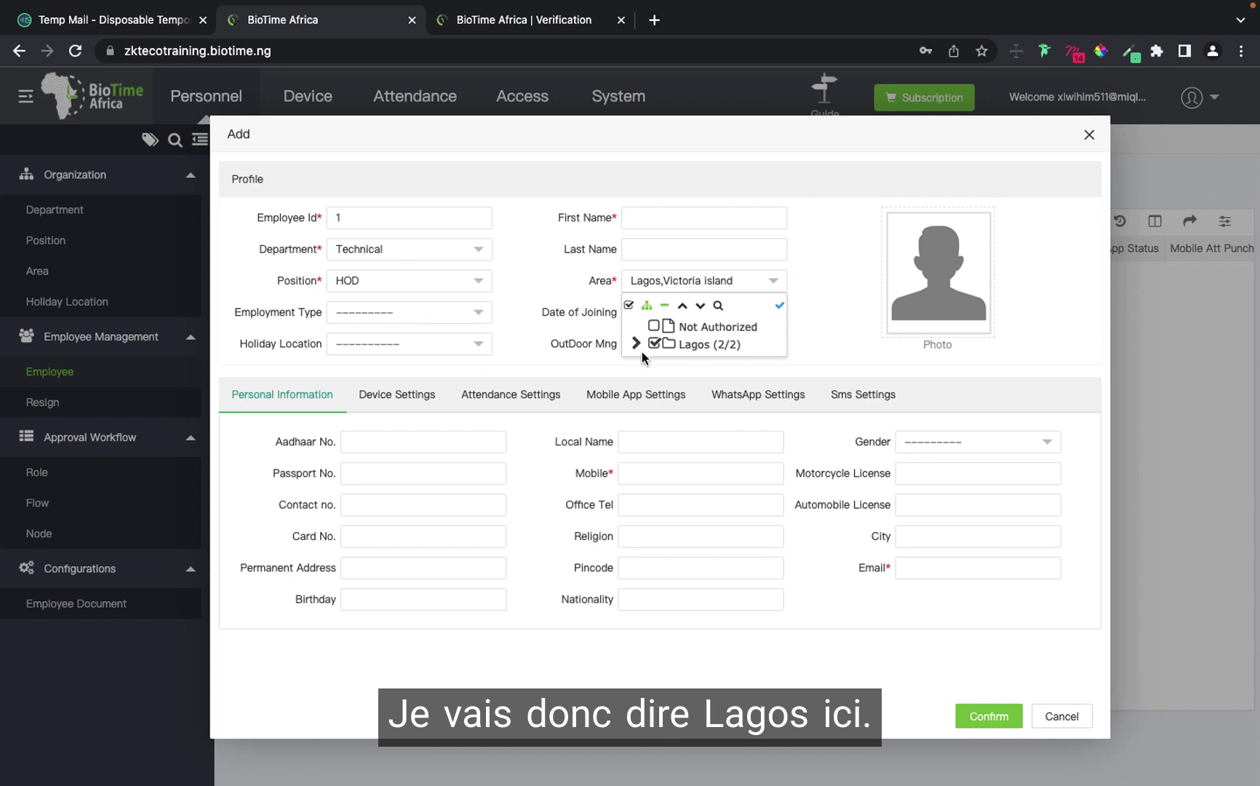
pyautogui.click(839, 283)
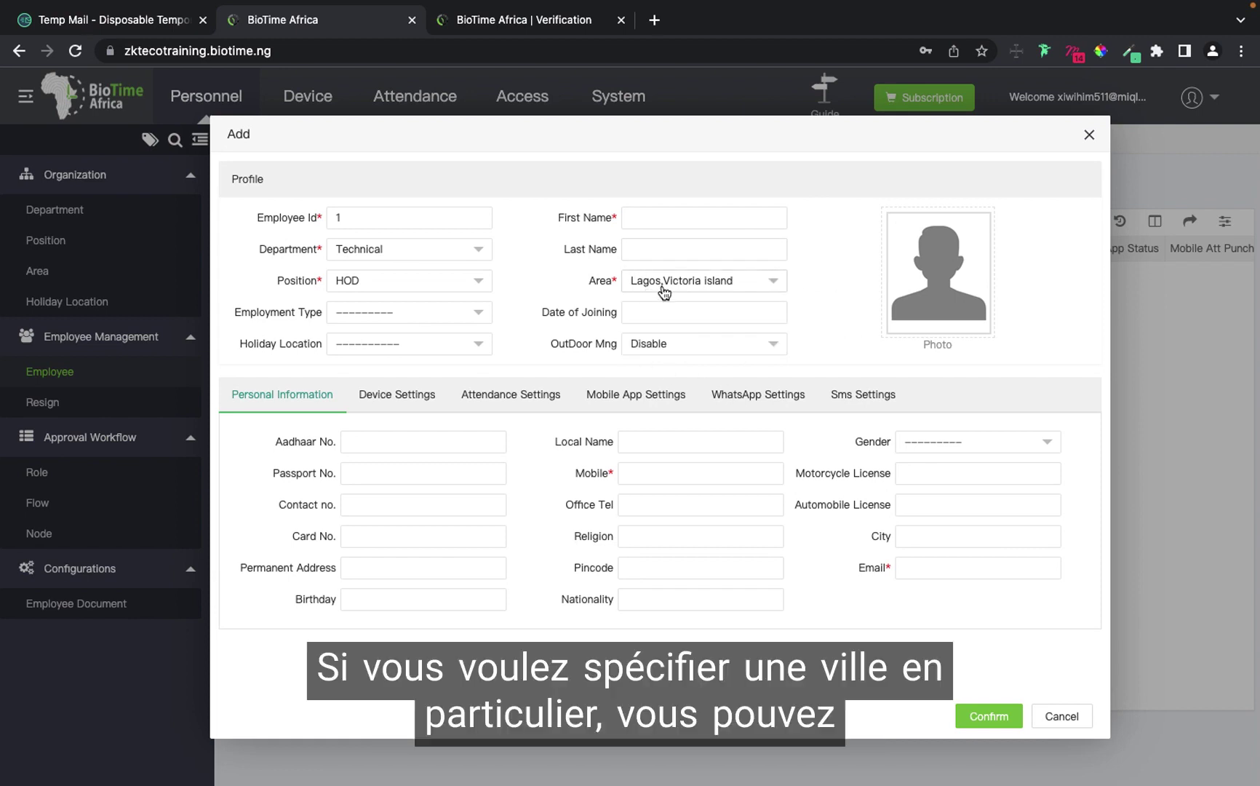
pyautogui.click(711, 287)
pyautogui.click(636, 344)
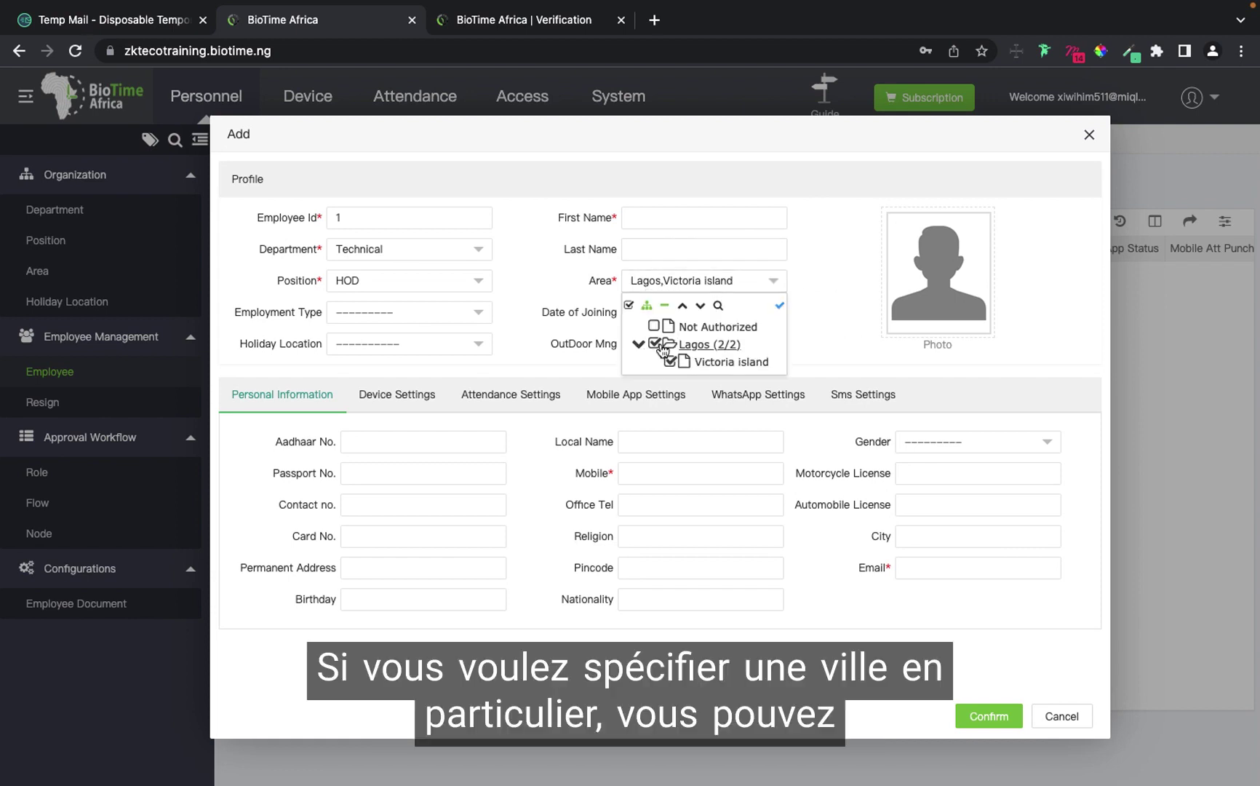
pyautogui.click(653, 344)
pyautogui.click(669, 361)
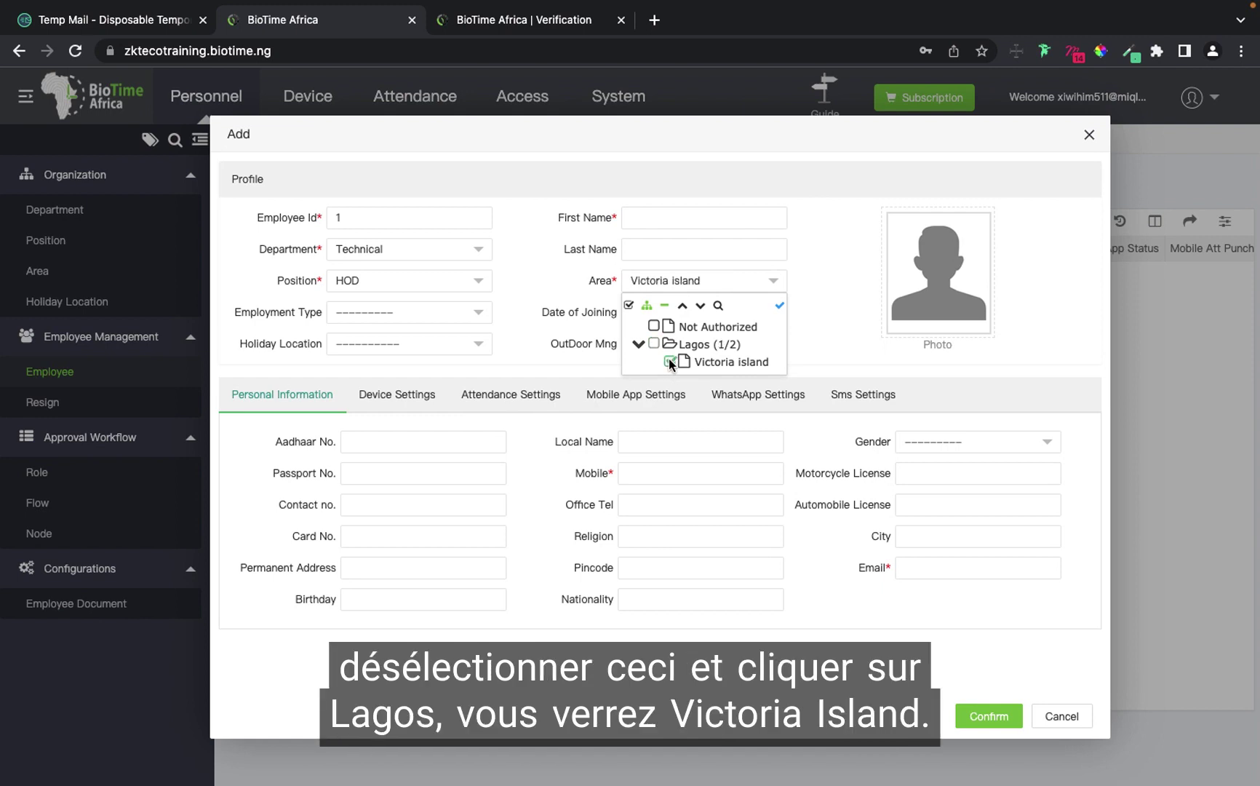
pyautogui.click(671, 362)
pyautogui.click(653, 343)
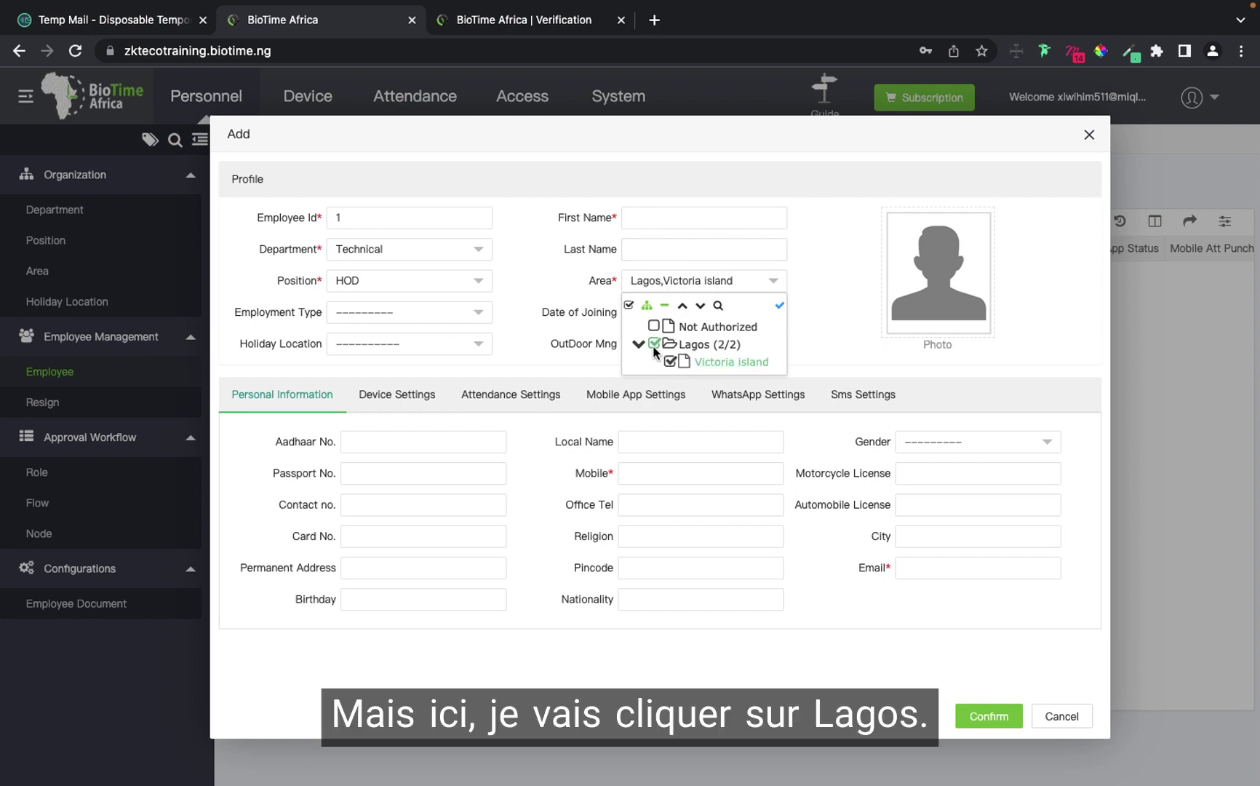
pyautogui.click(655, 349)
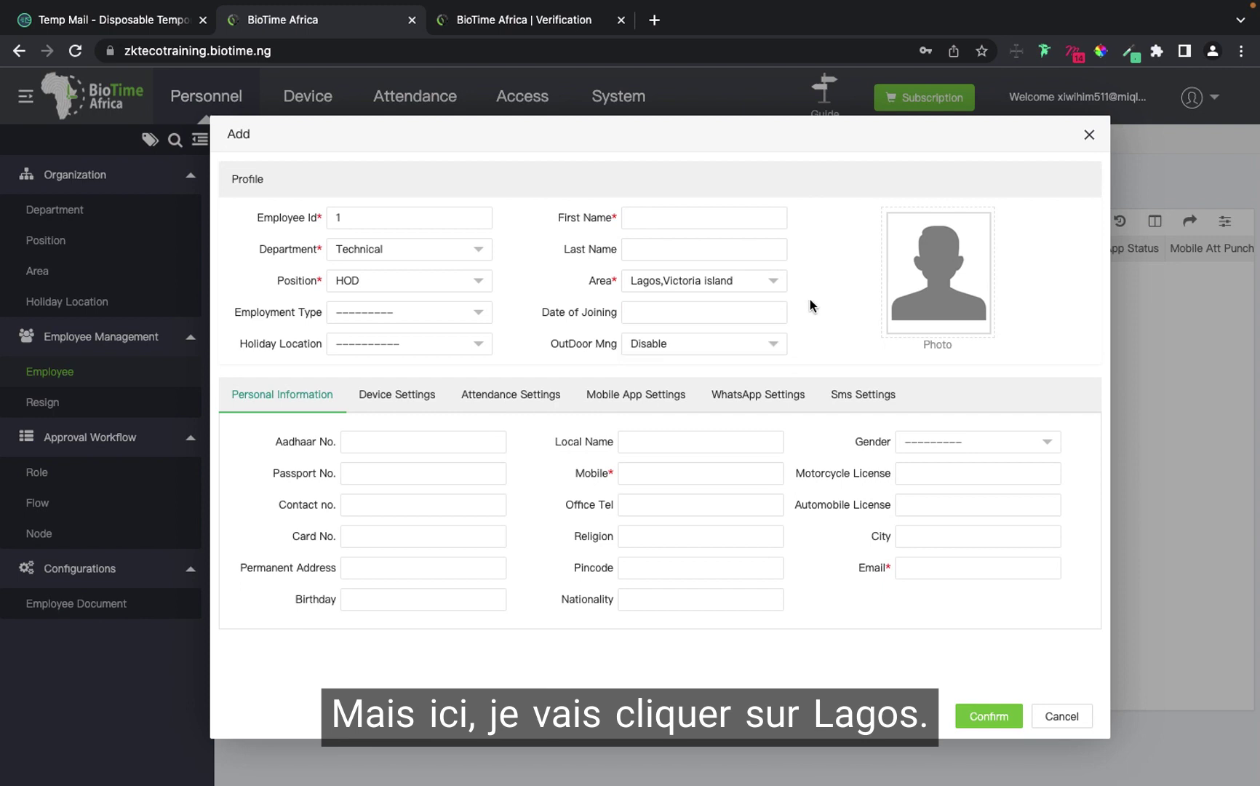
# Enter the employee's first name and dismiss the missing required fields warning.
pyautogui.click(673, 212)
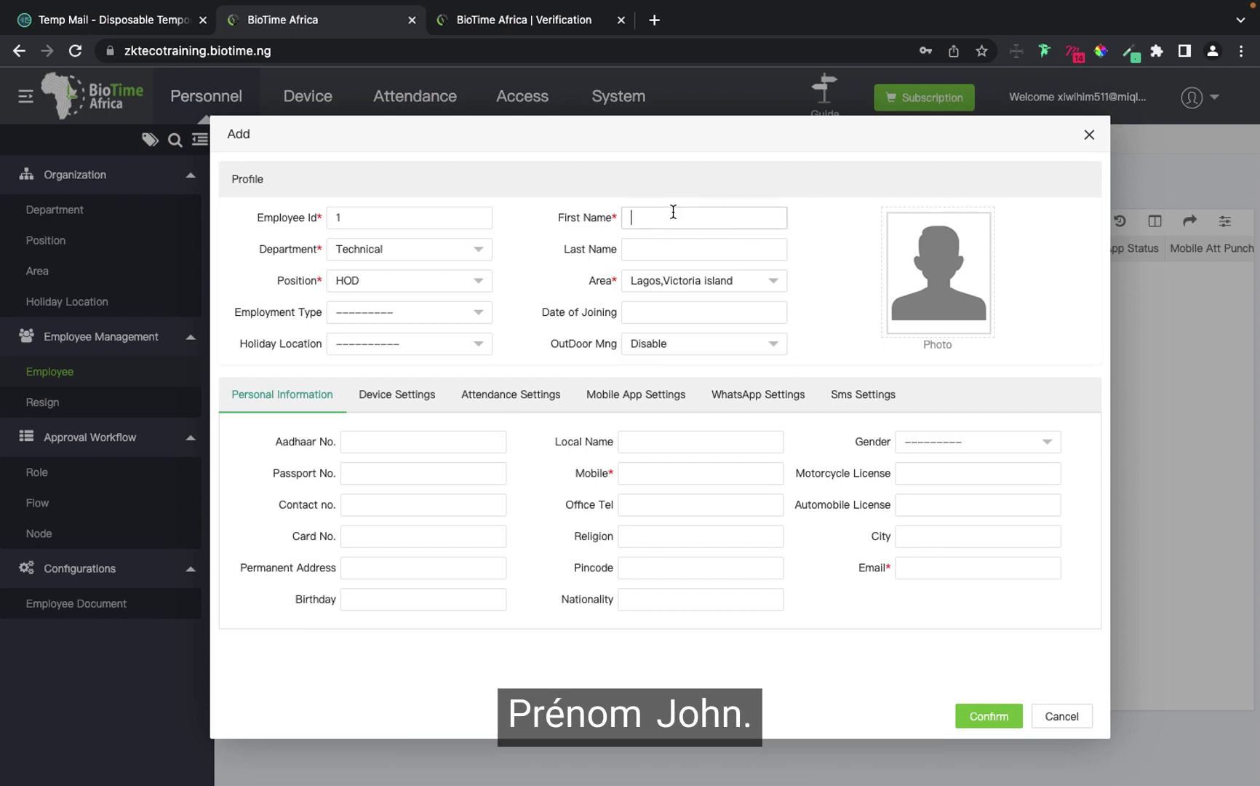
pyautogui.write('jo')
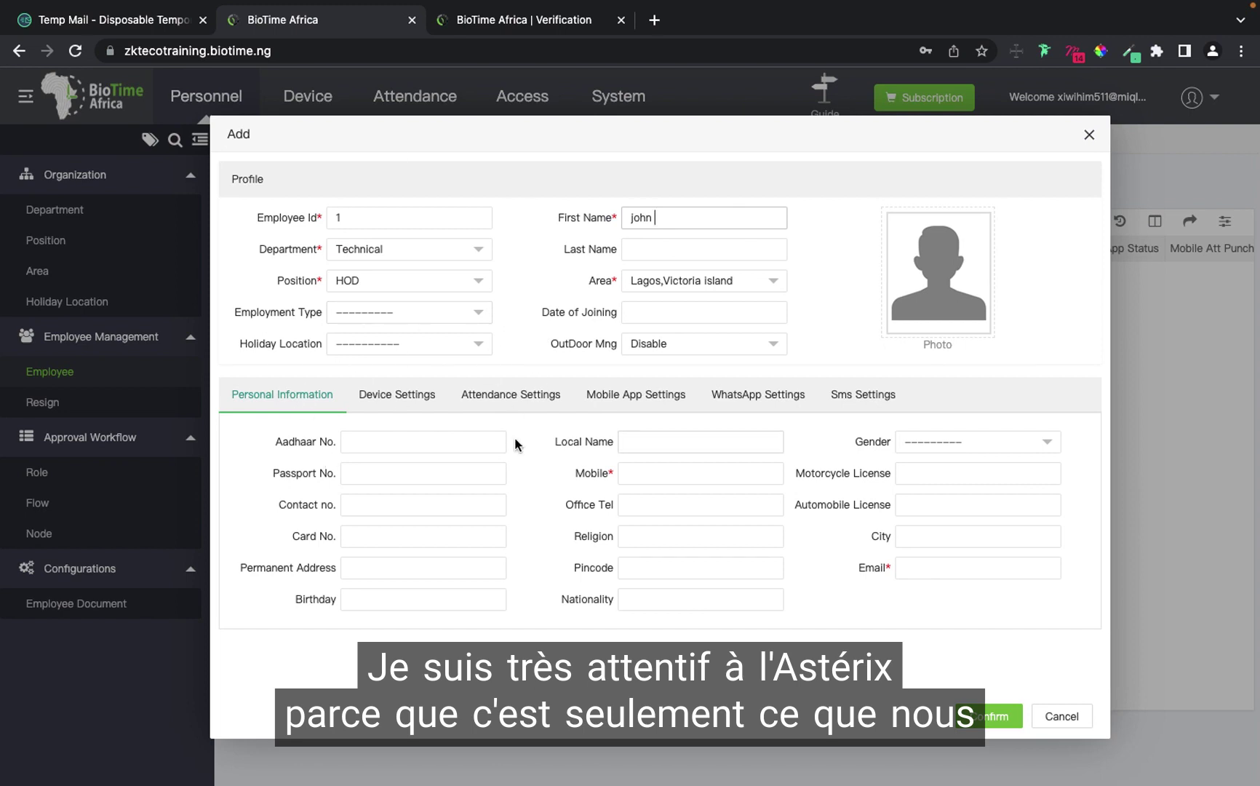
pyautogui.write('hn')
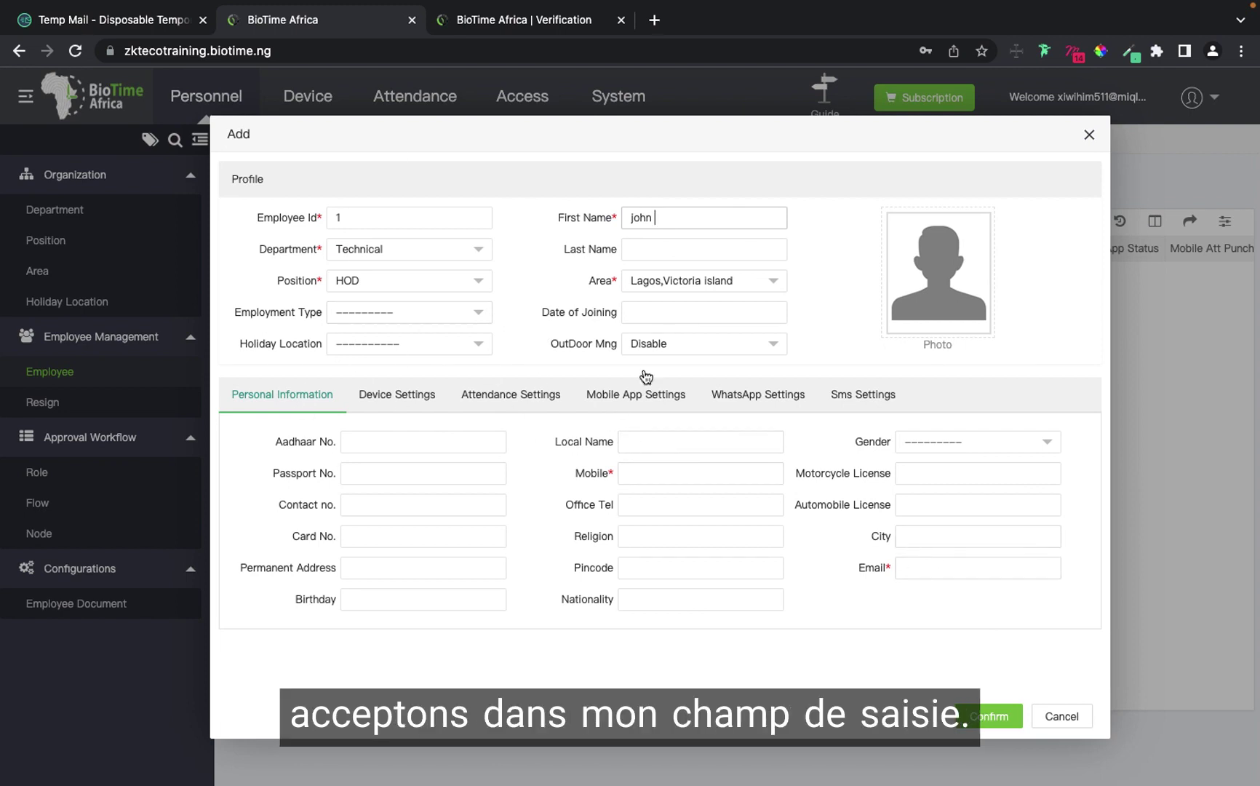
pyautogui.click(975, 718)
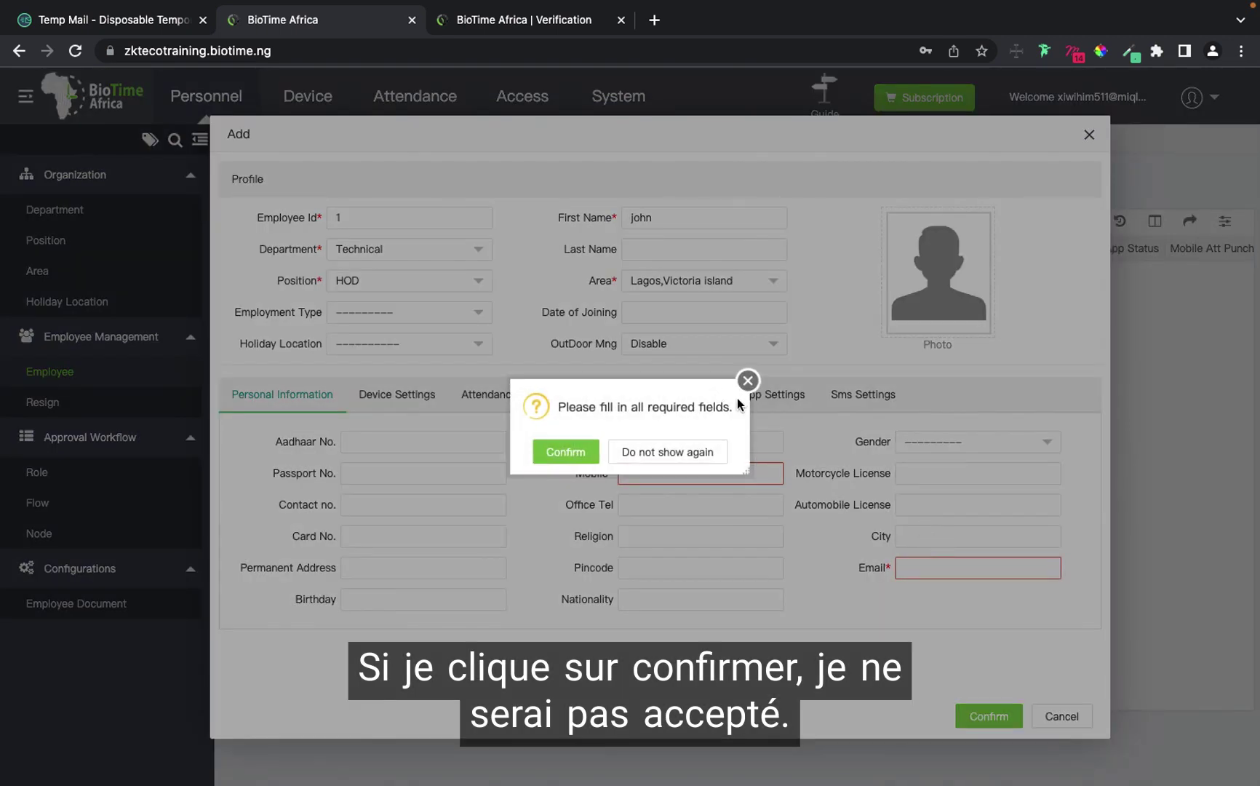
pyautogui.click(746, 383)
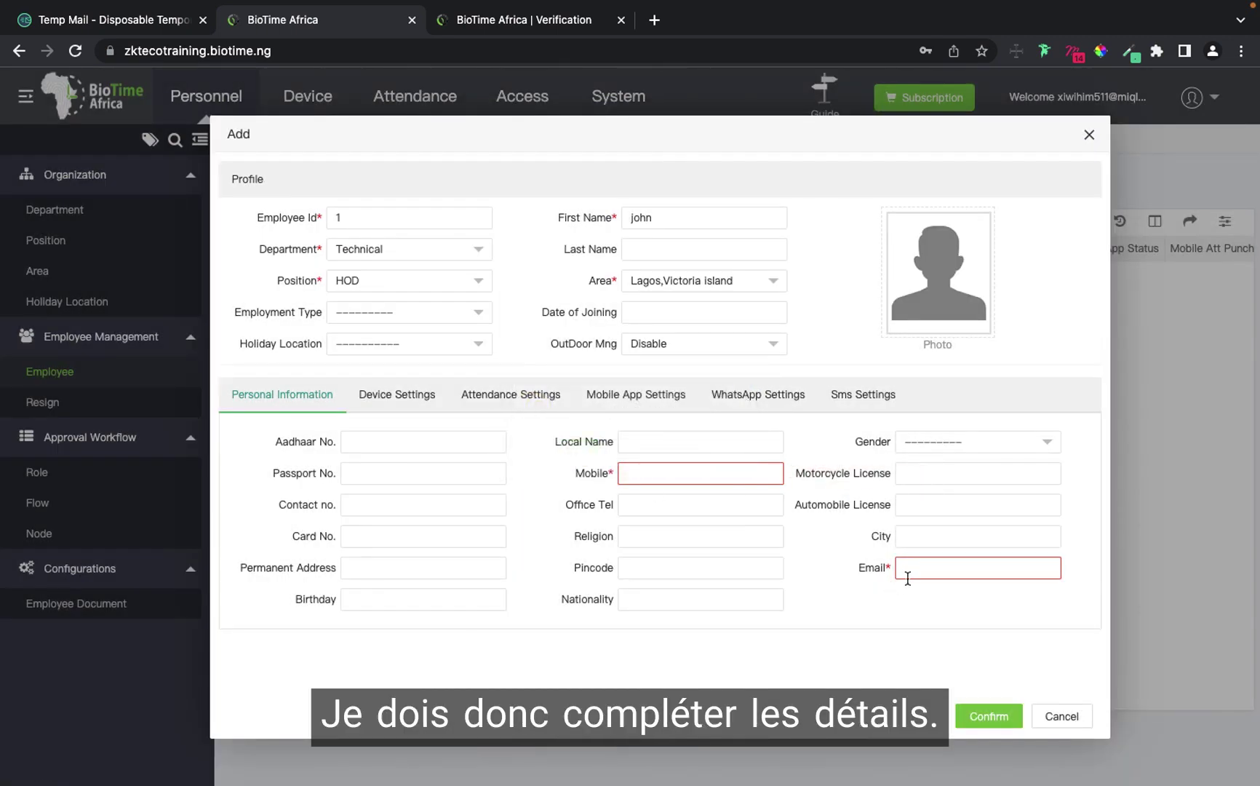
# Add the employee's mobile number and e-mail, save the record, and let Chrome store the login.
pyautogui.click(703, 473)
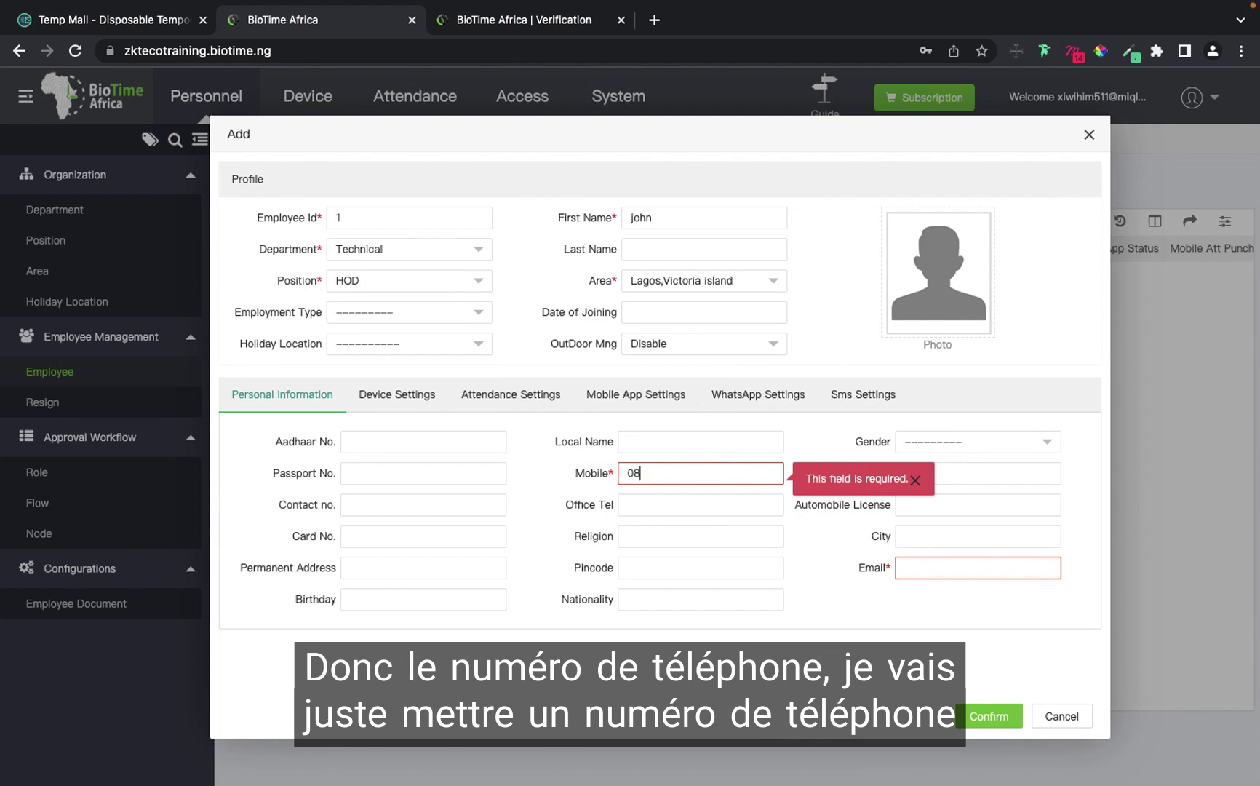
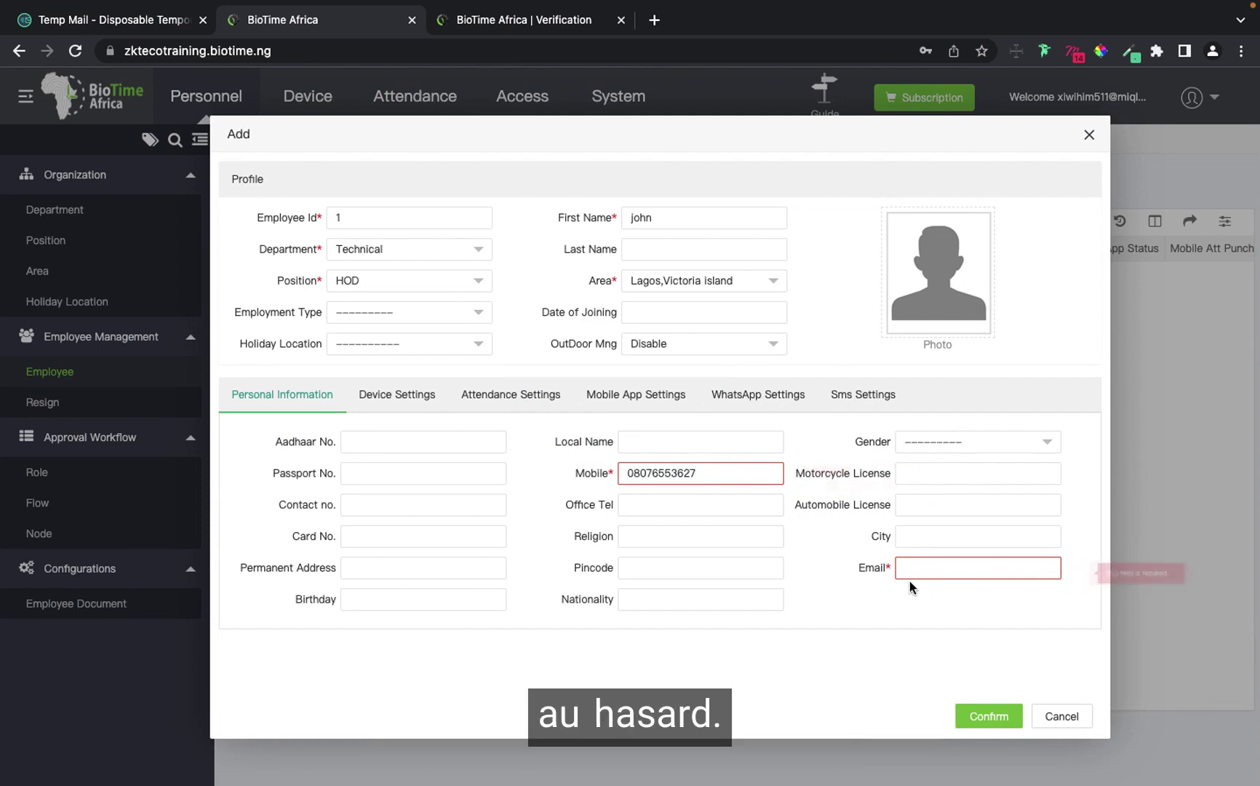
pyautogui.click(925, 568)
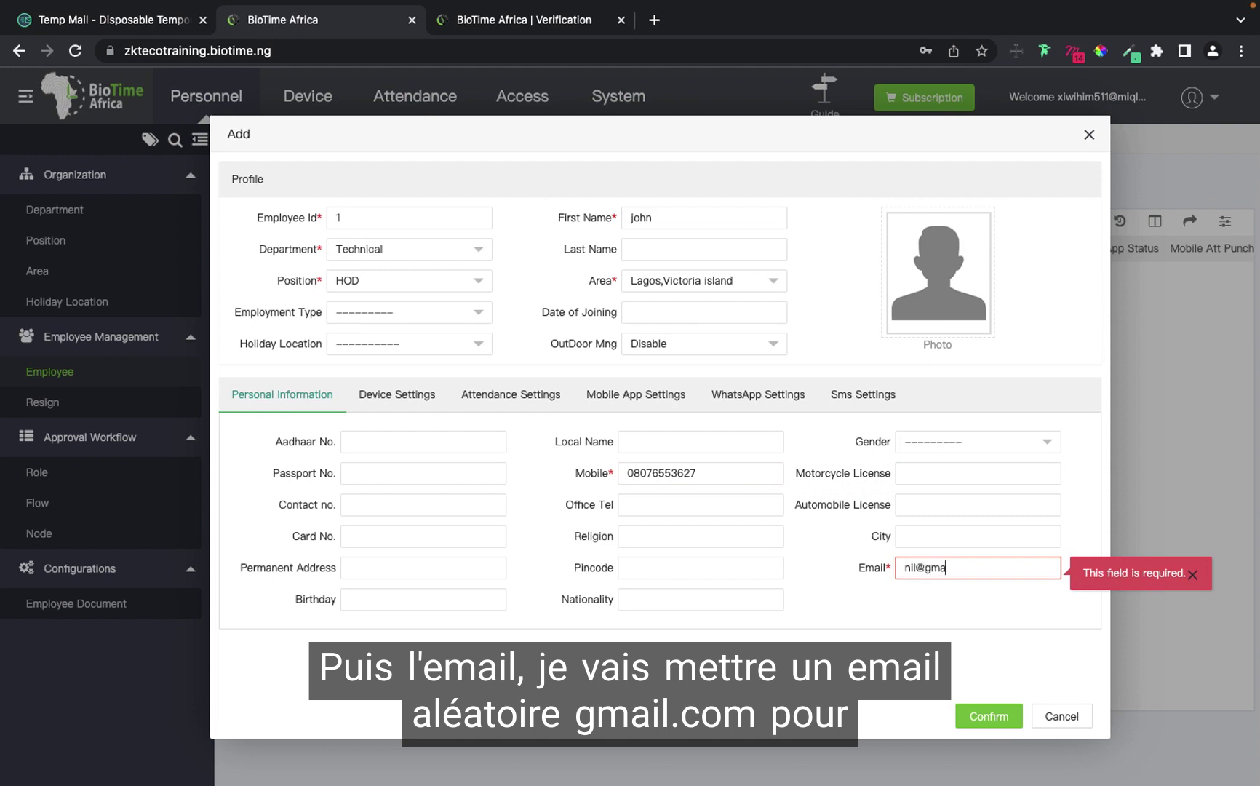
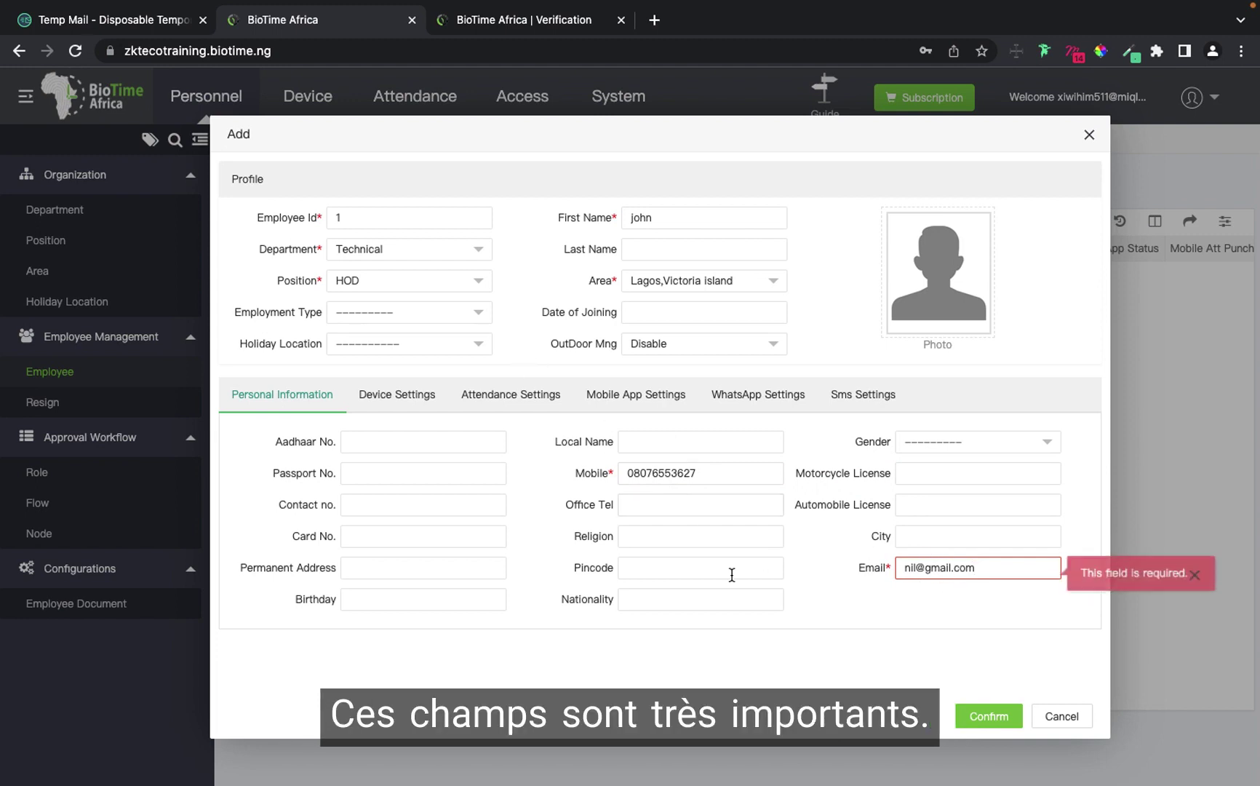
pyautogui.click(989, 717)
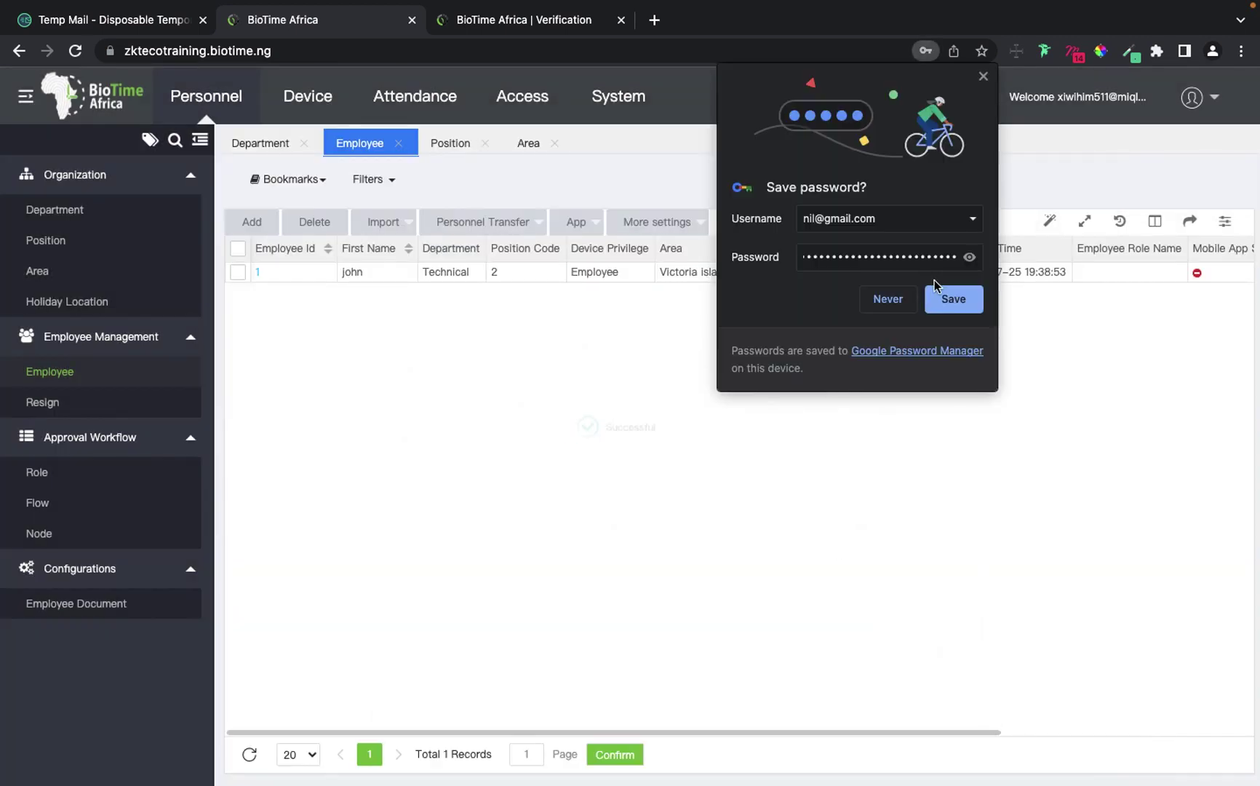
pyautogui.click(959, 300)
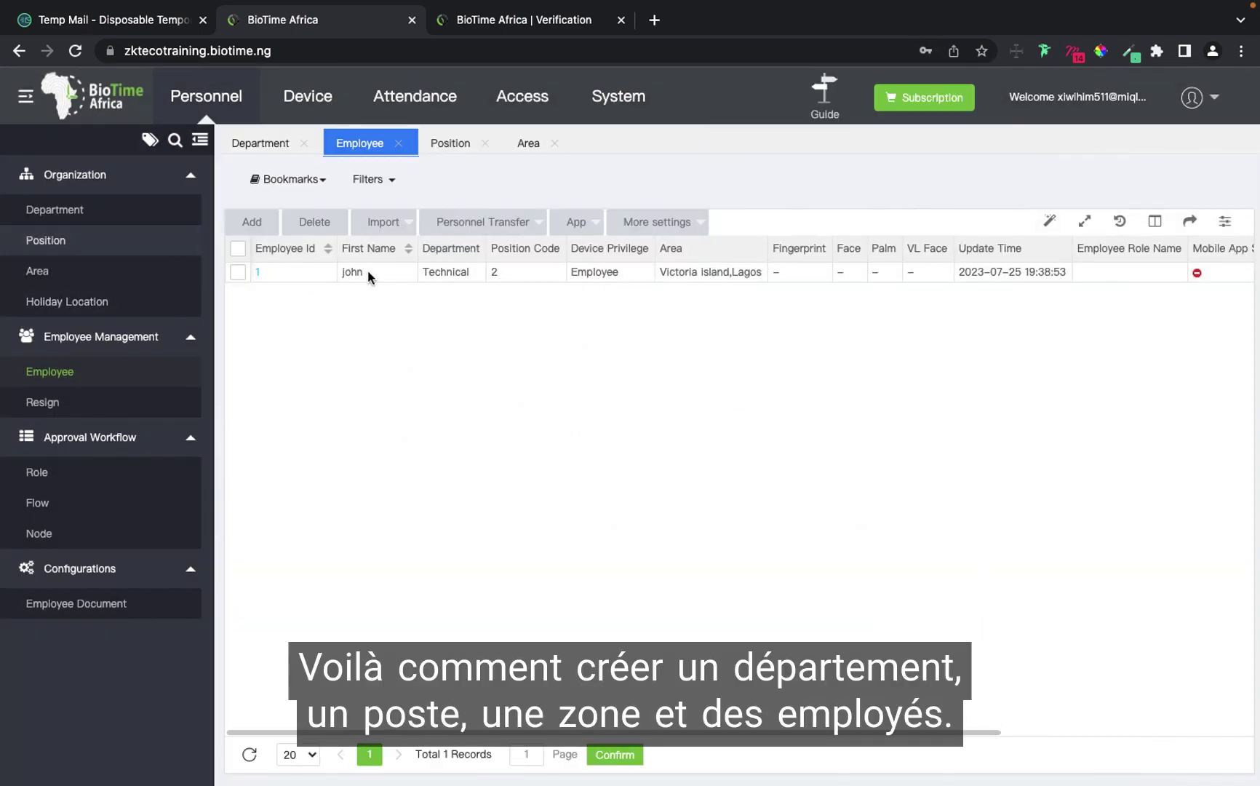